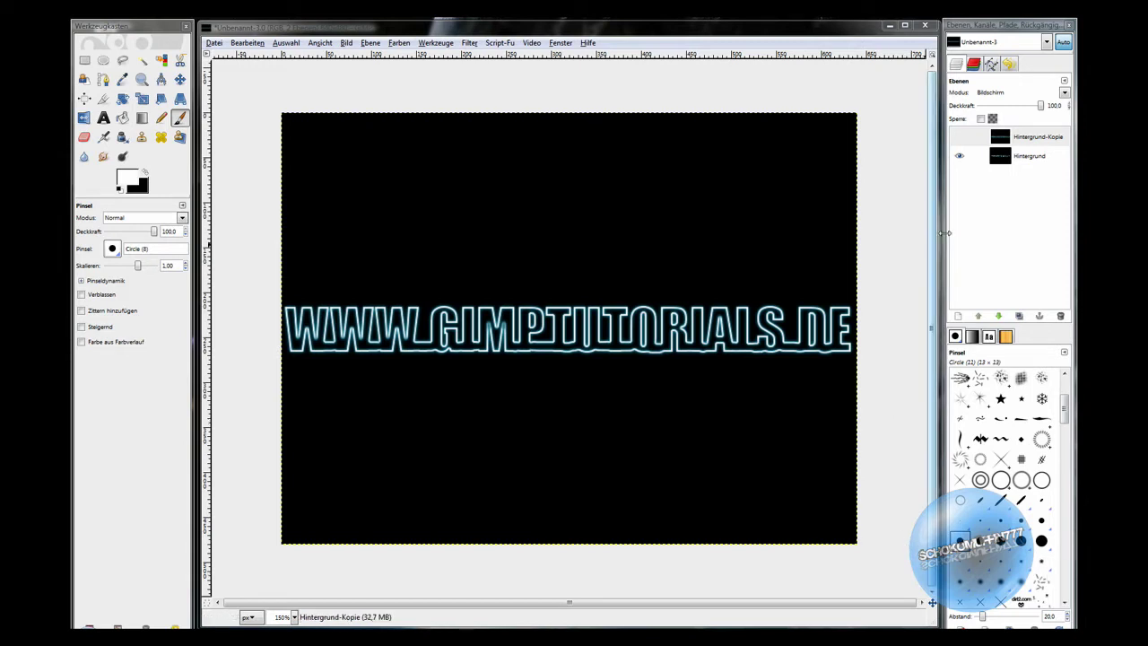
Step: Create a new 640×480 image with a black background and enlarge its window
click(998, 134)
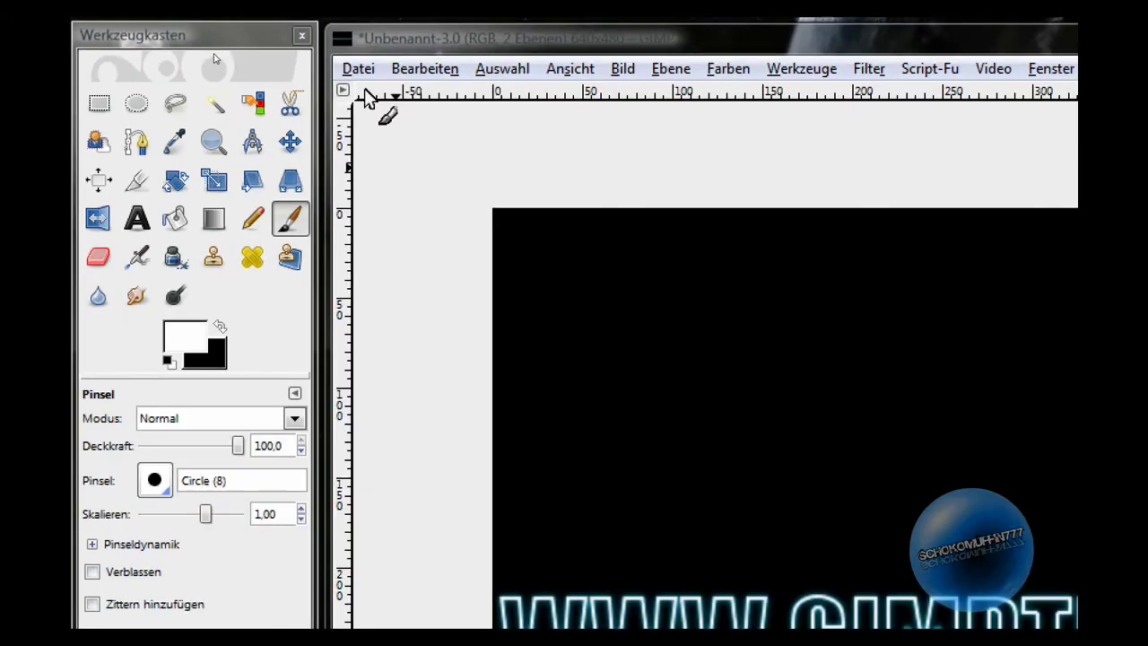
click(357, 70)
click(376, 99)
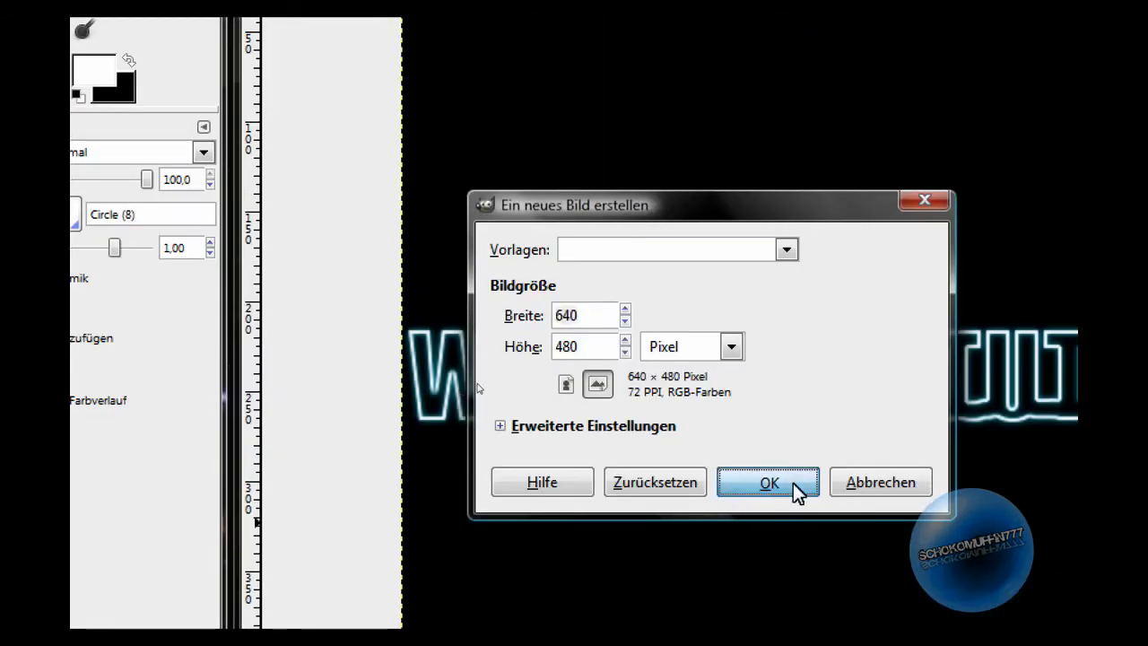
click(794, 485)
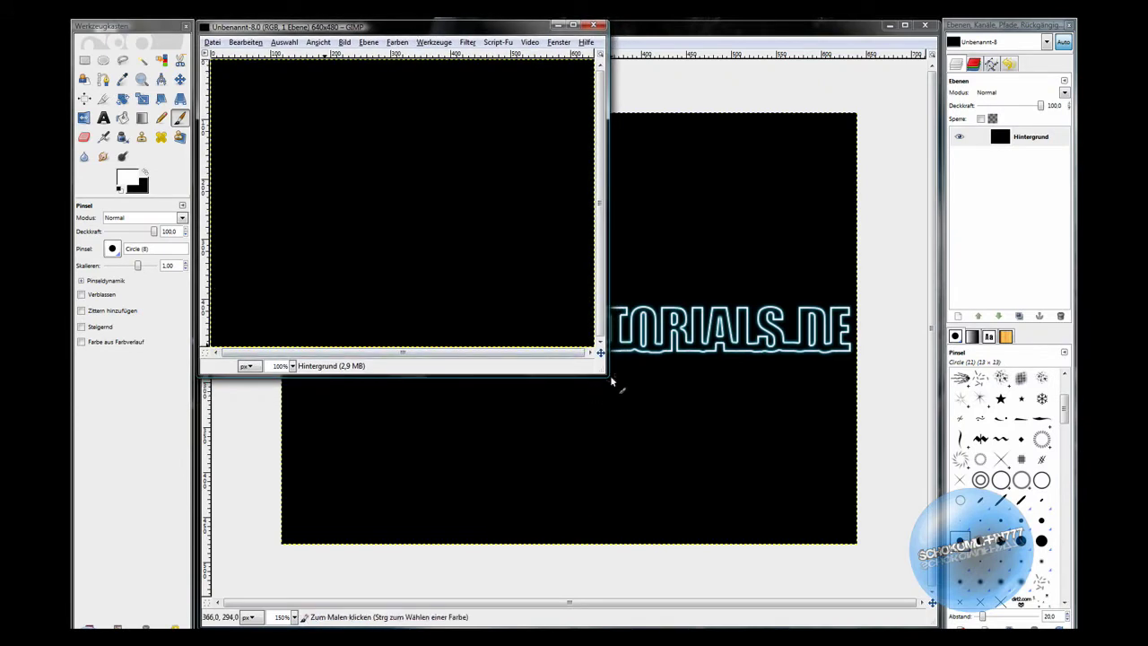
mouse_move(609, 375)
mouse_down()
mouse_move(900, 610)
mouse_move(933, 619)
mouse_up()
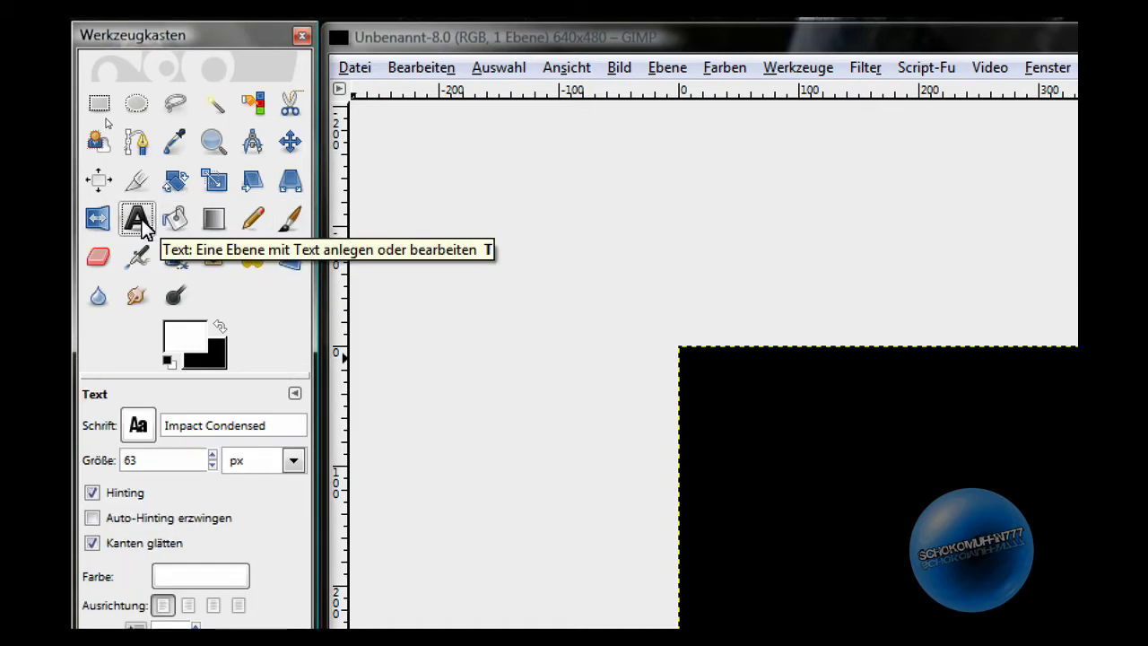
click(139, 225)
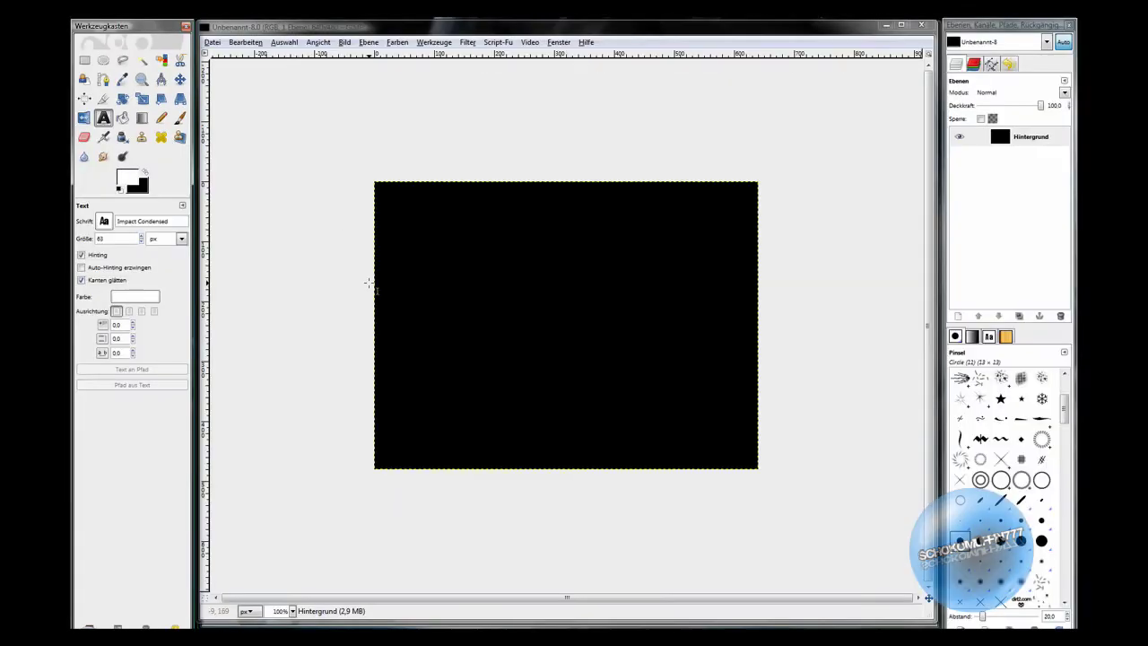
drag(374, 275, 757, 386)
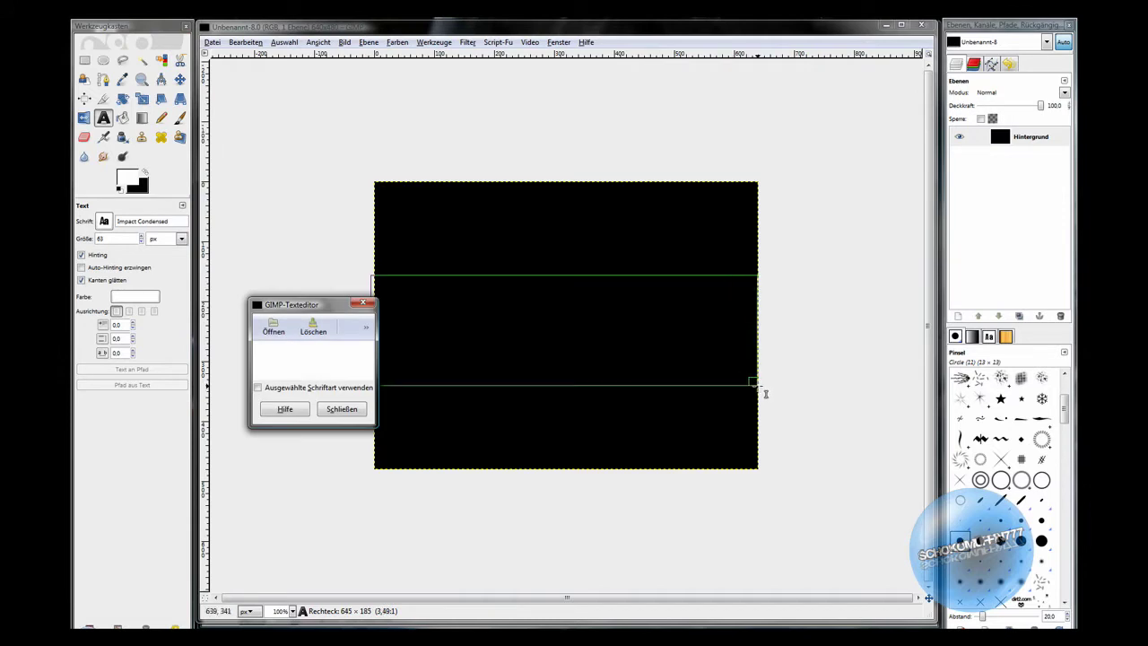
right_click(296, 355)
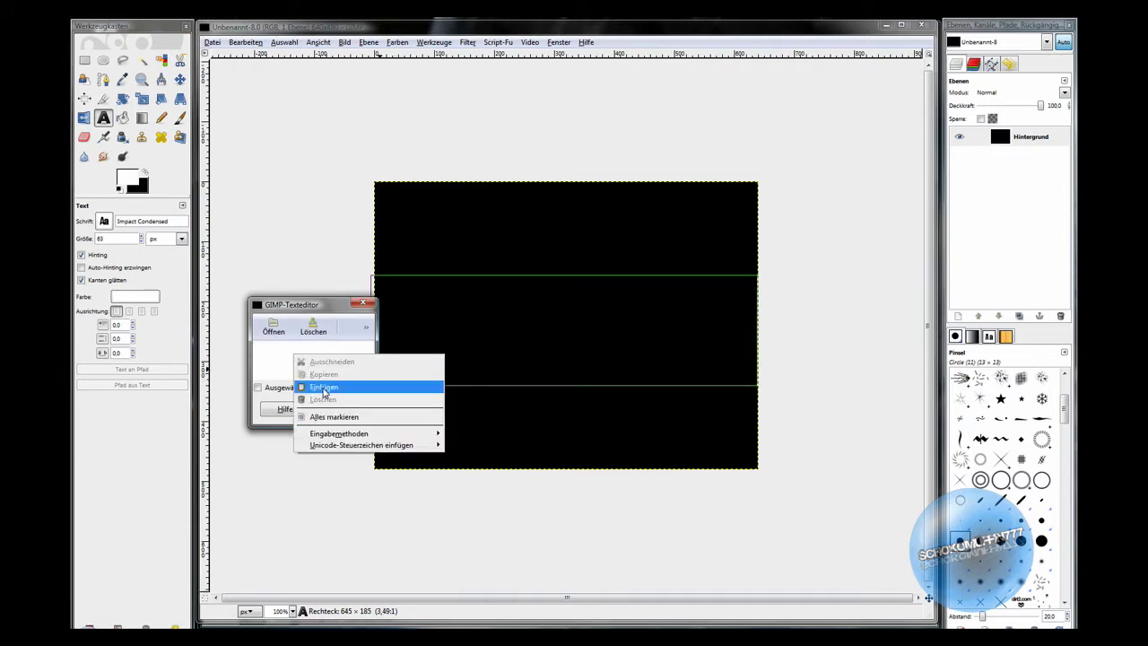
click(323, 387)
click(350, 410)
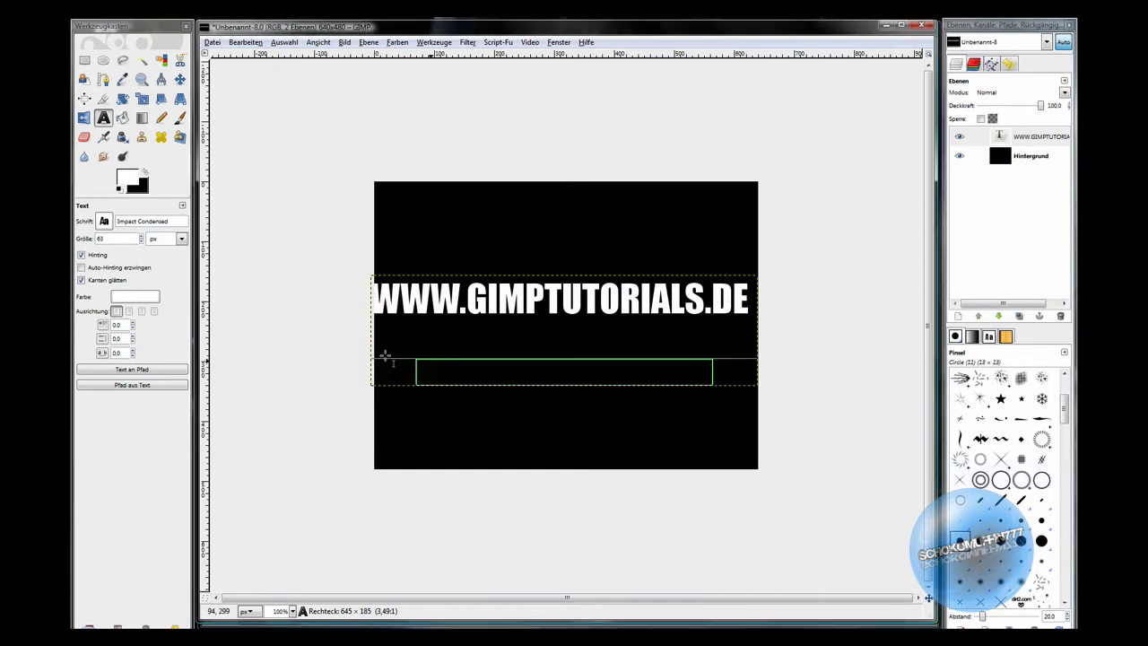
click(381, 344)
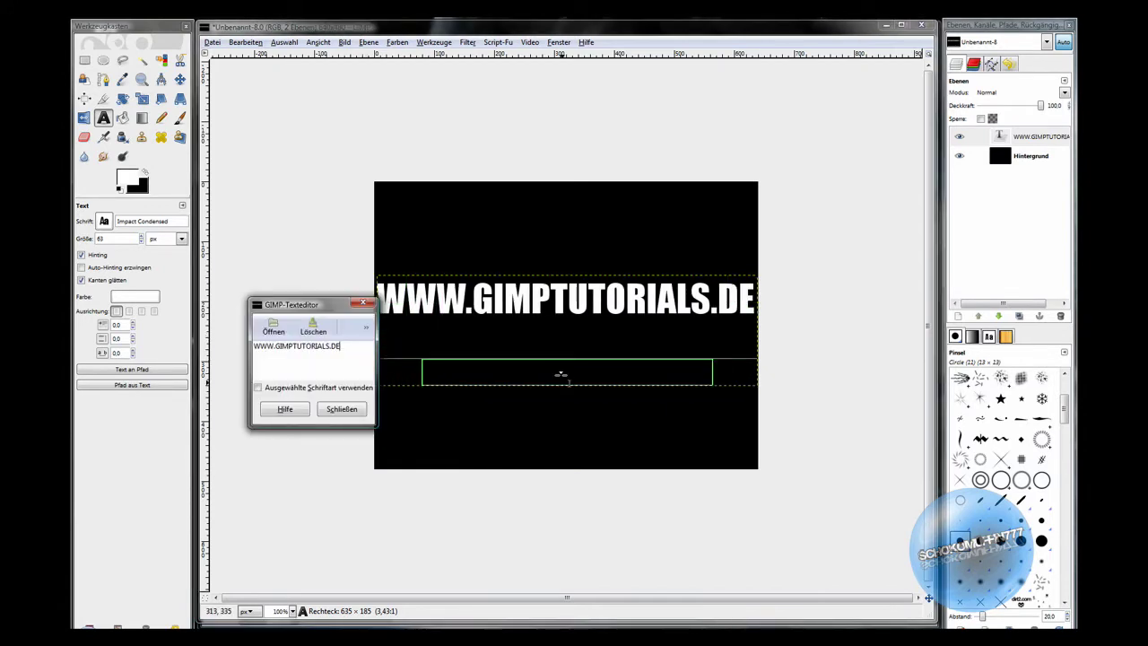
drag(560, 384, 565, 310)
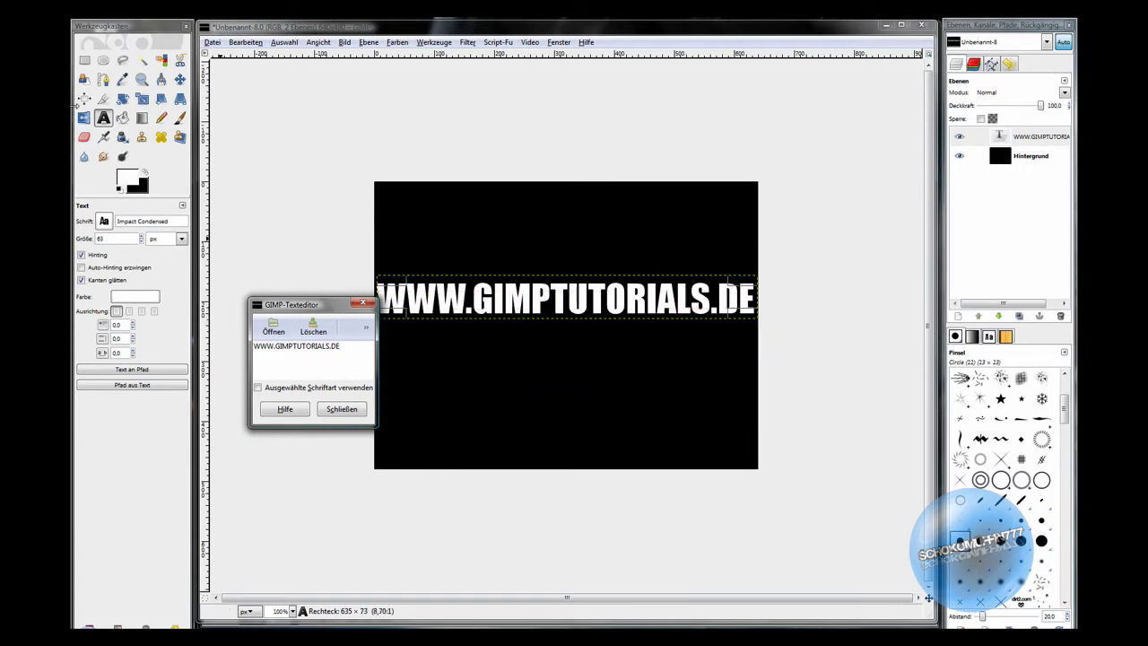
click(84, 99)
Step: Centre the text layer horizontally and vertically on the canvas
click(511, 303)
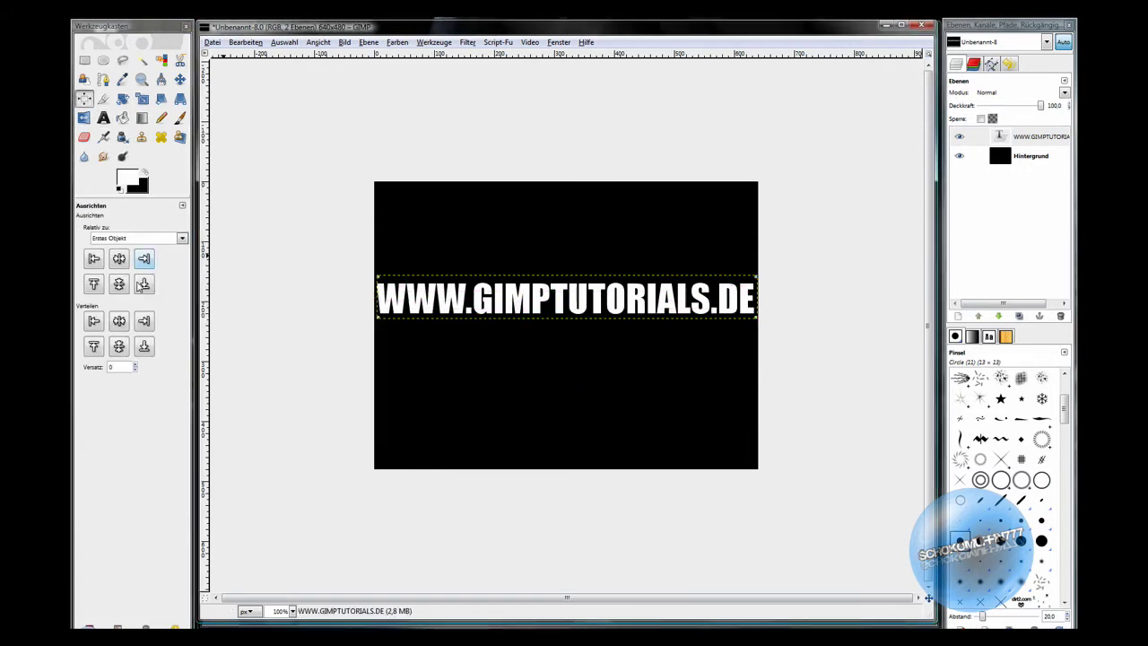
click(119, 284)
click(119, 258)
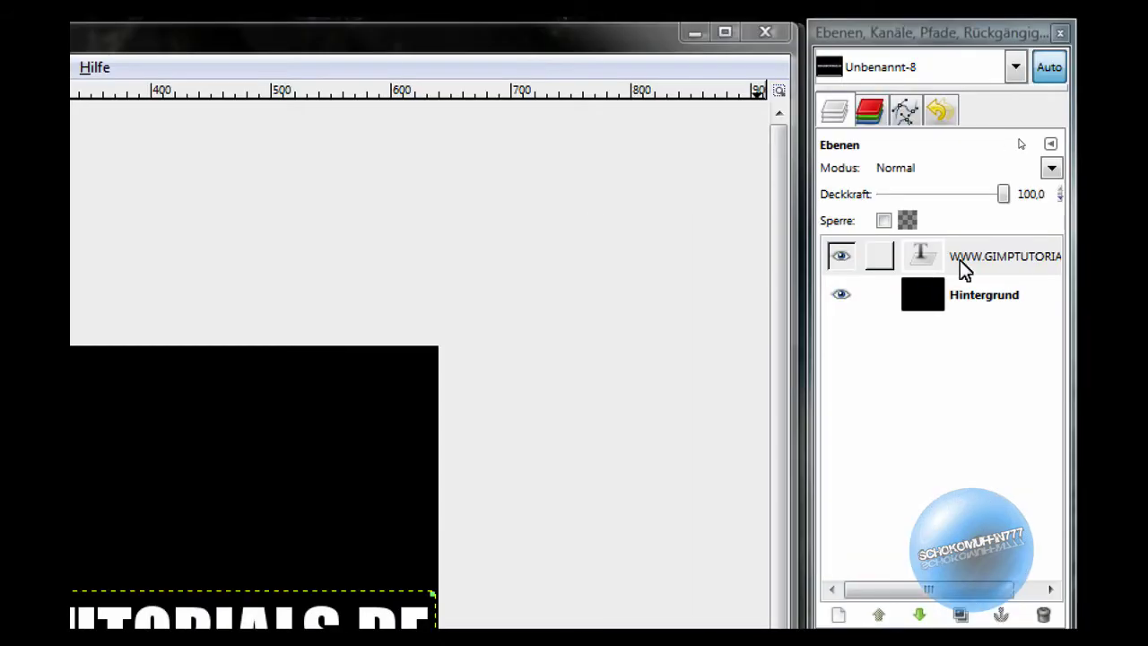
Step: Expand the text layer to the full 640×480 image size with Ebene auf Bildgröße
right_click(1020, 141)
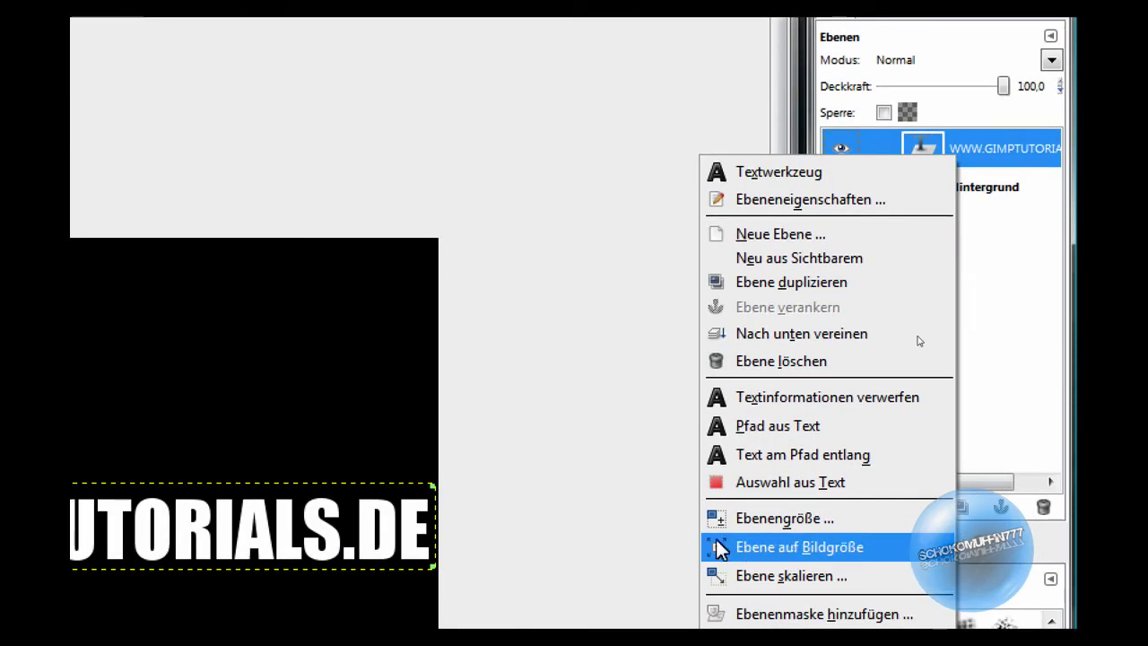
click(718, 546)
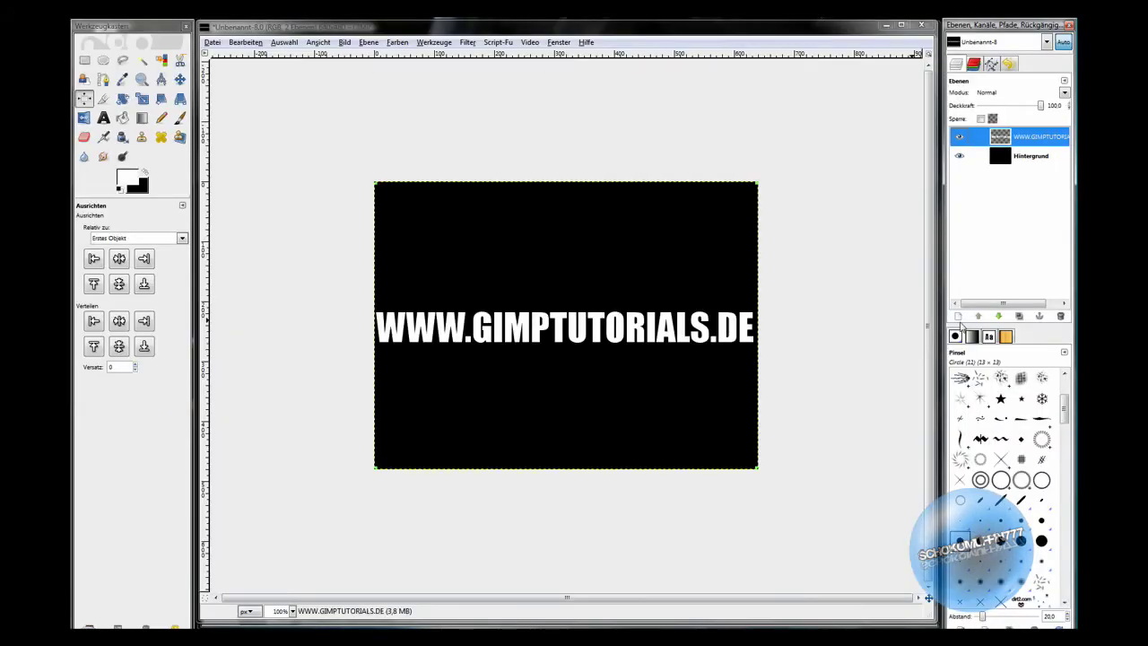
click(958, 317)
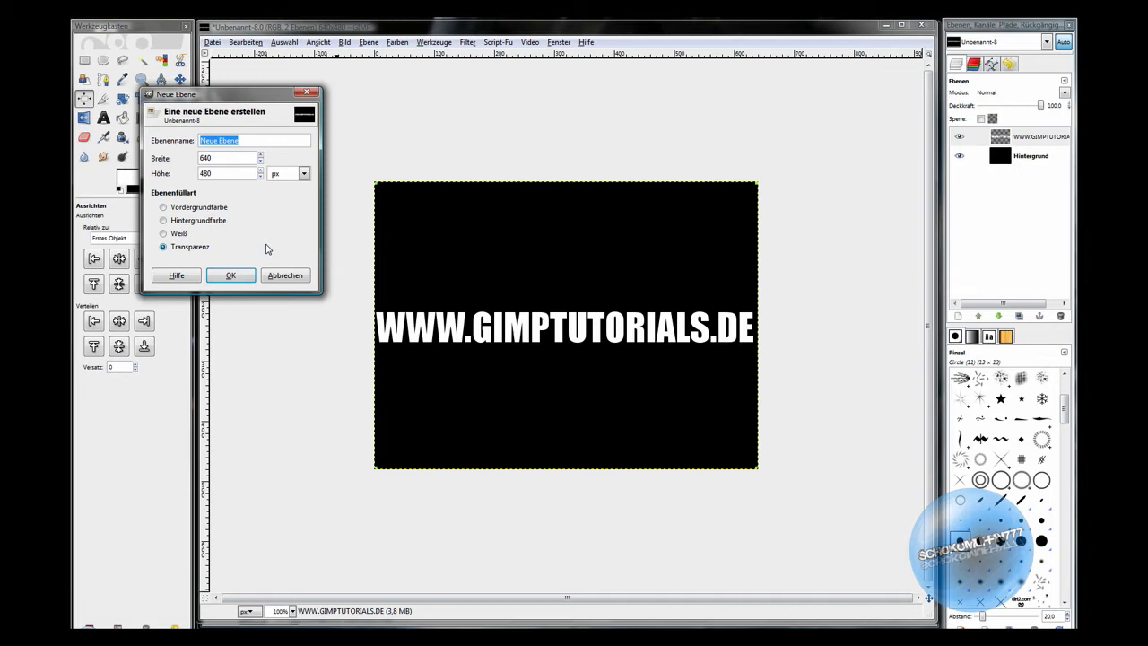
Step: Create a transparent layer named STRICH above the text layer
text(STRICH)
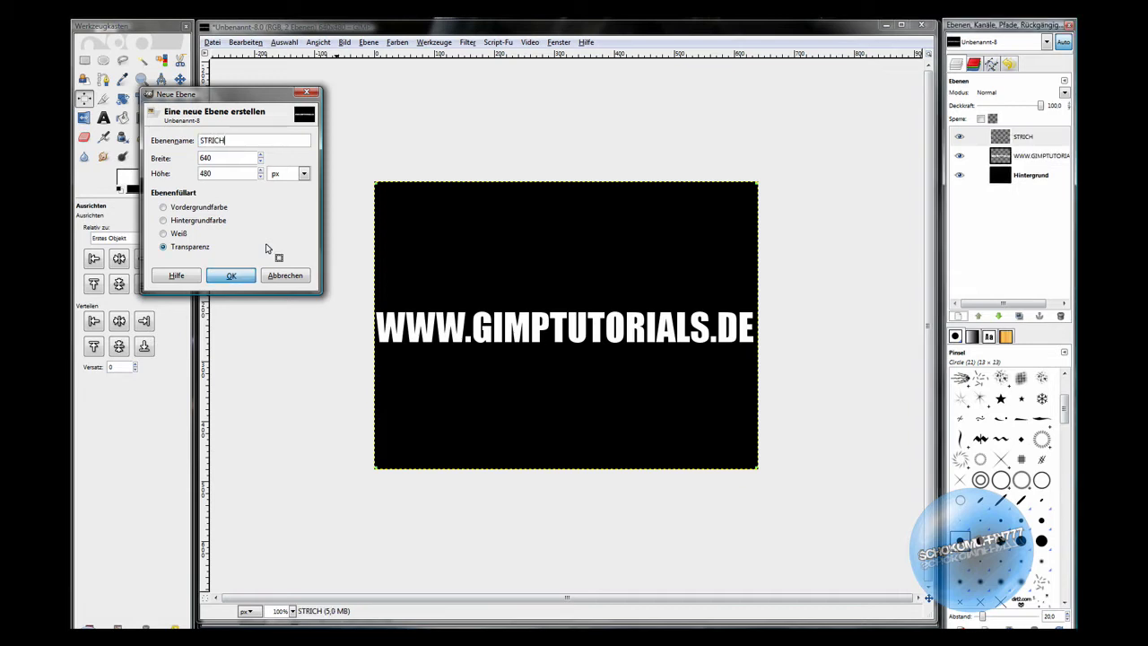
key(Return)
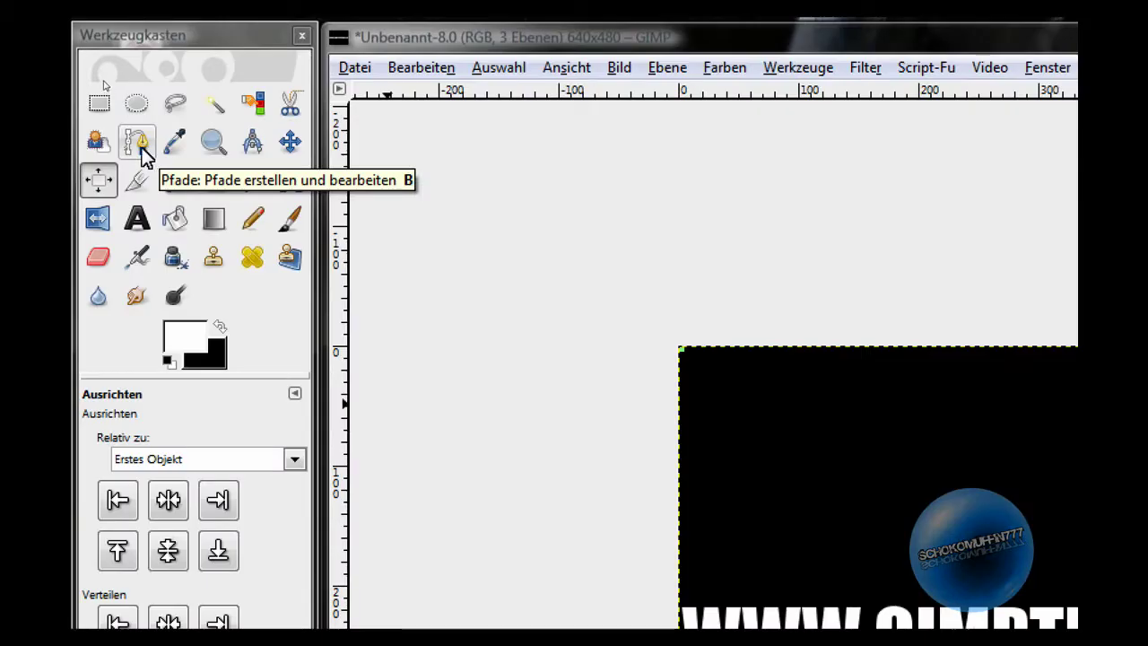
Step: Draw a straight two-point path along the text baseline, from the first W past DE
click(104, 81)
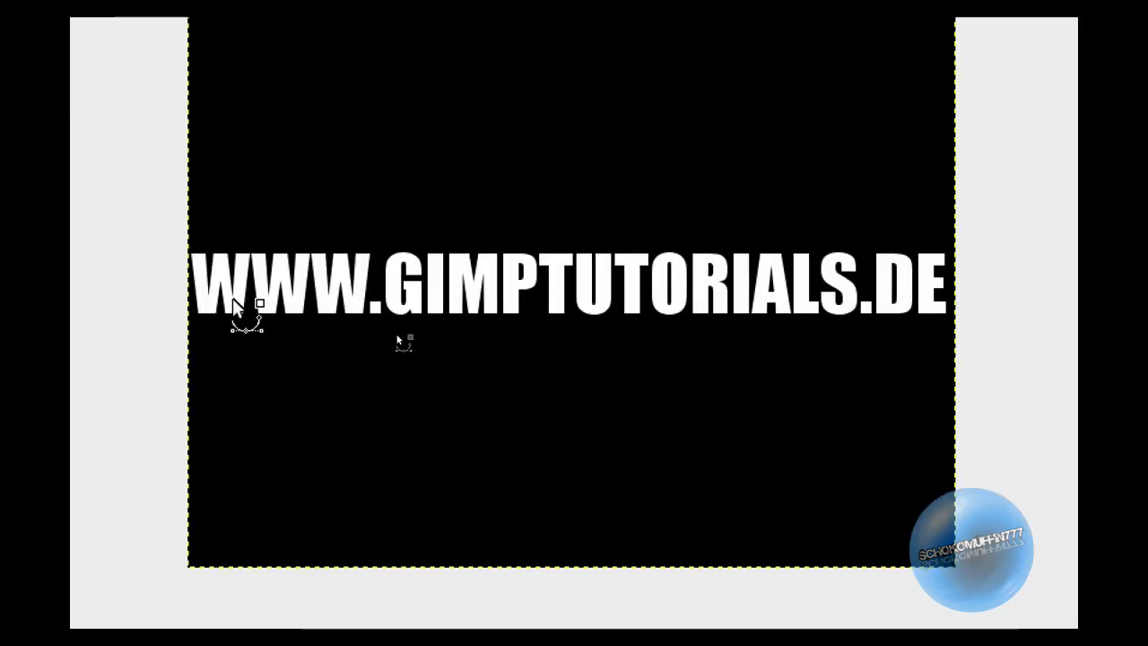
click(231, 301)
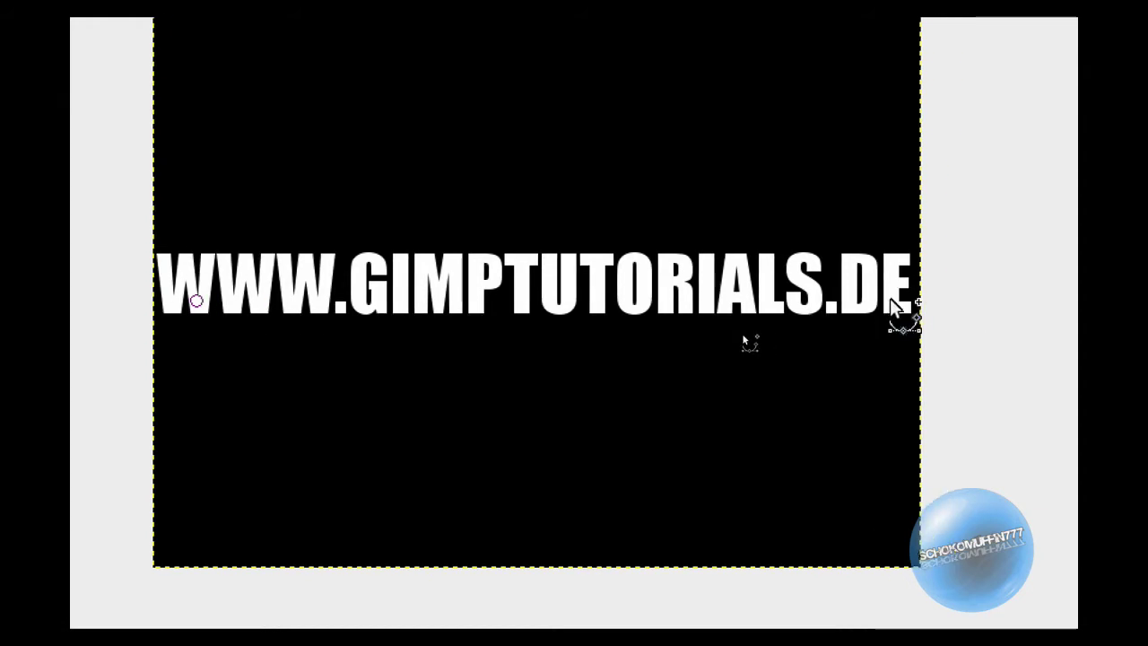
click(890, 300)
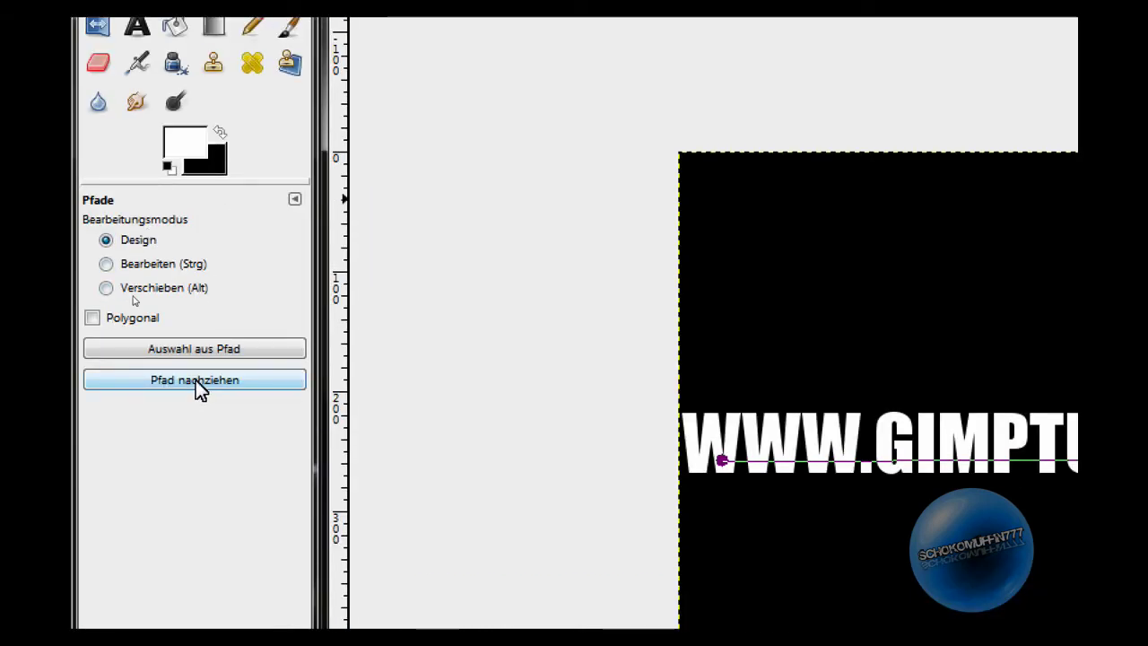
Step: Stroke the baseline path with the Pinsel paintbrush, leaving a line on the STRICH layer
click(197, 383)
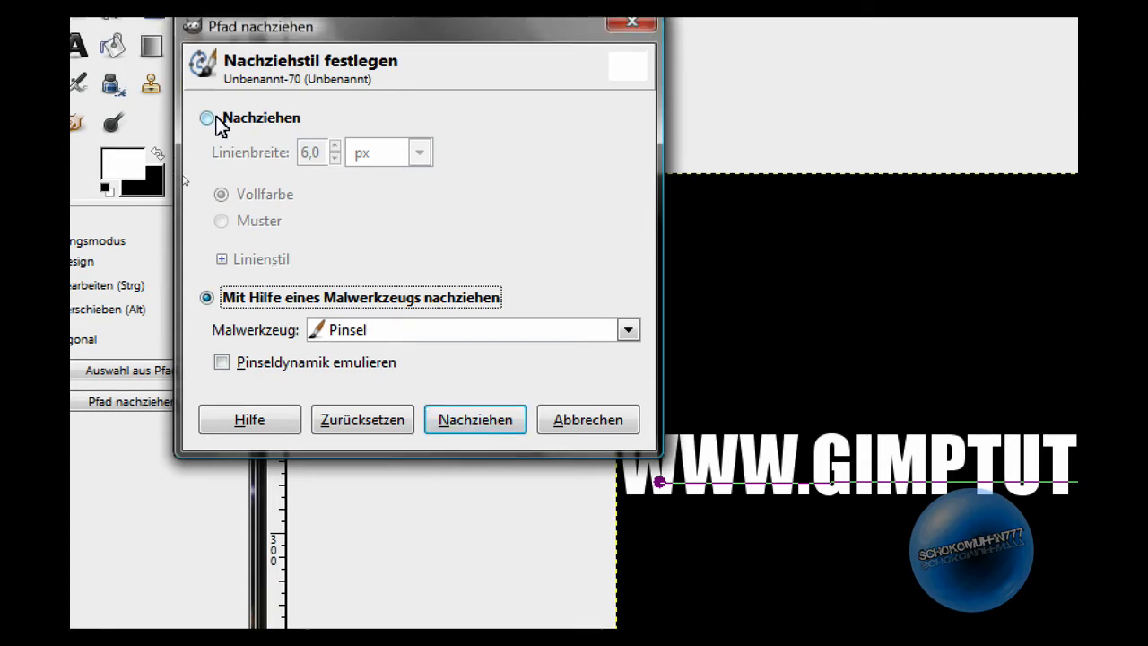
click(208, 119)
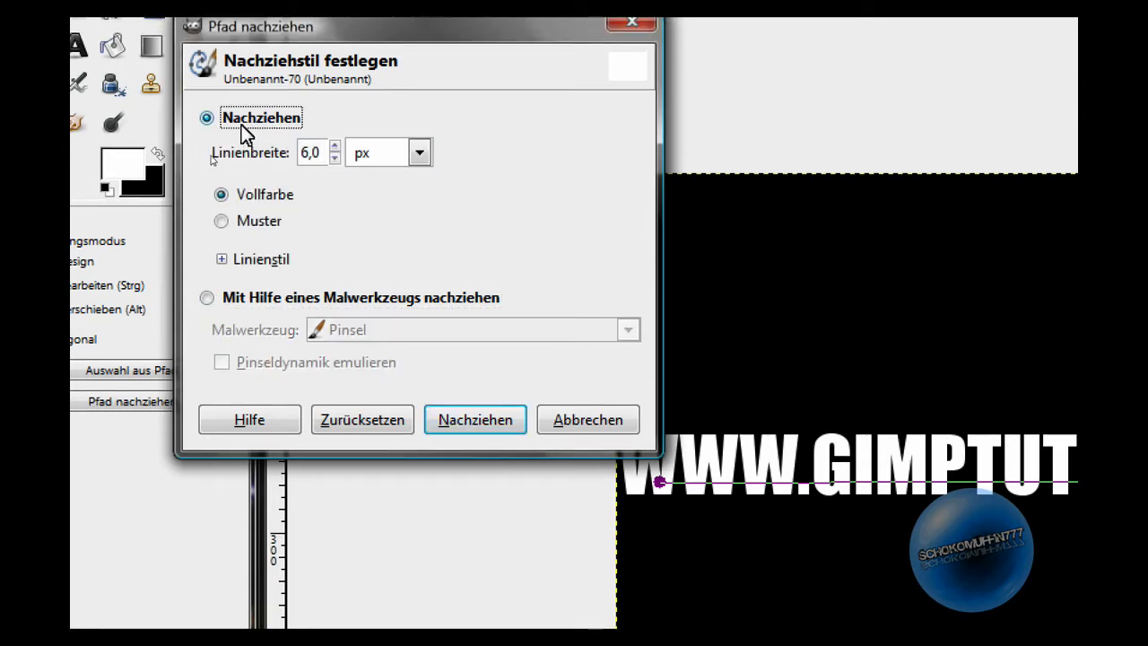
click(207, 299)
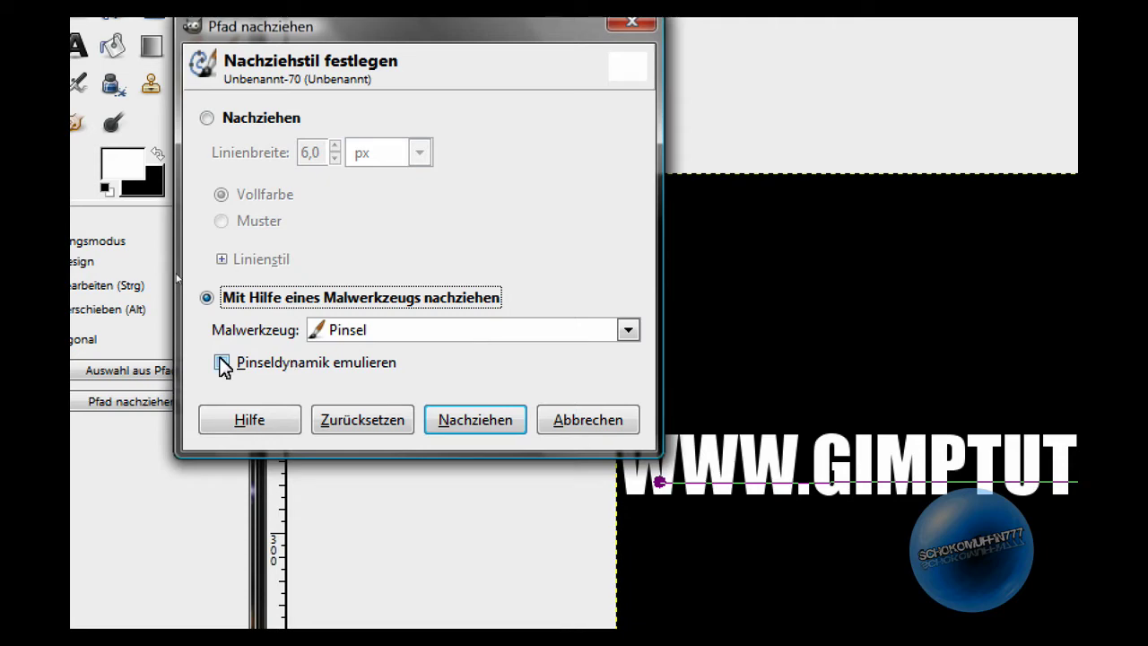
click(467, 429)
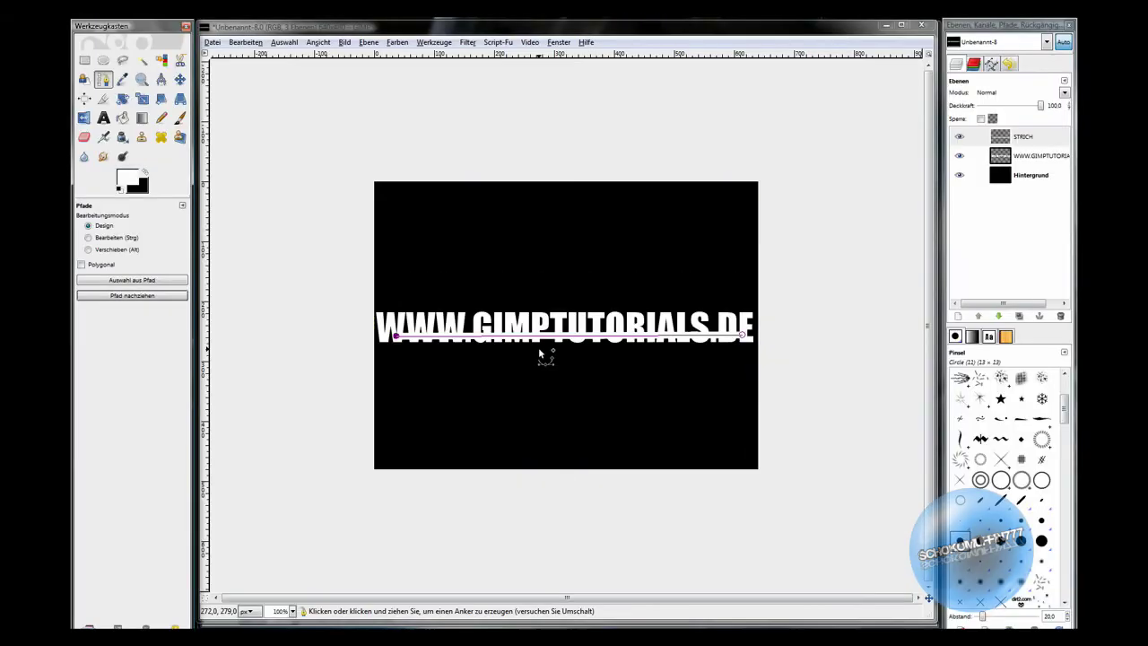
click(1021, 144)
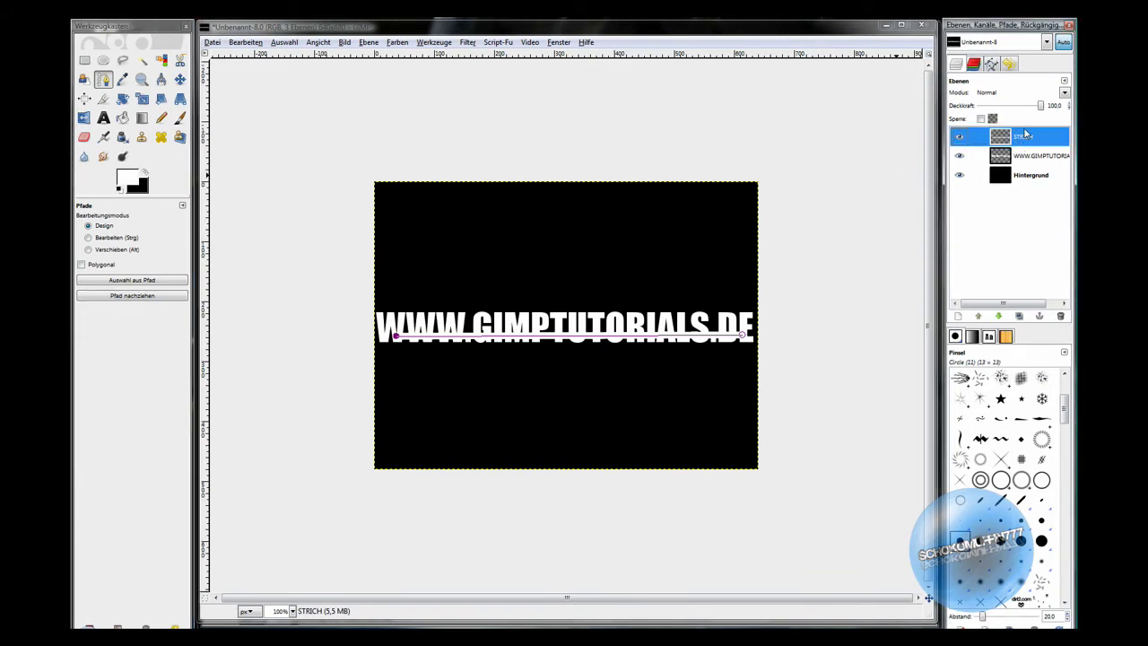
Step: Shift the STRICH stroke down a few pixels, then nudge it up one pixel
click(181, 80)
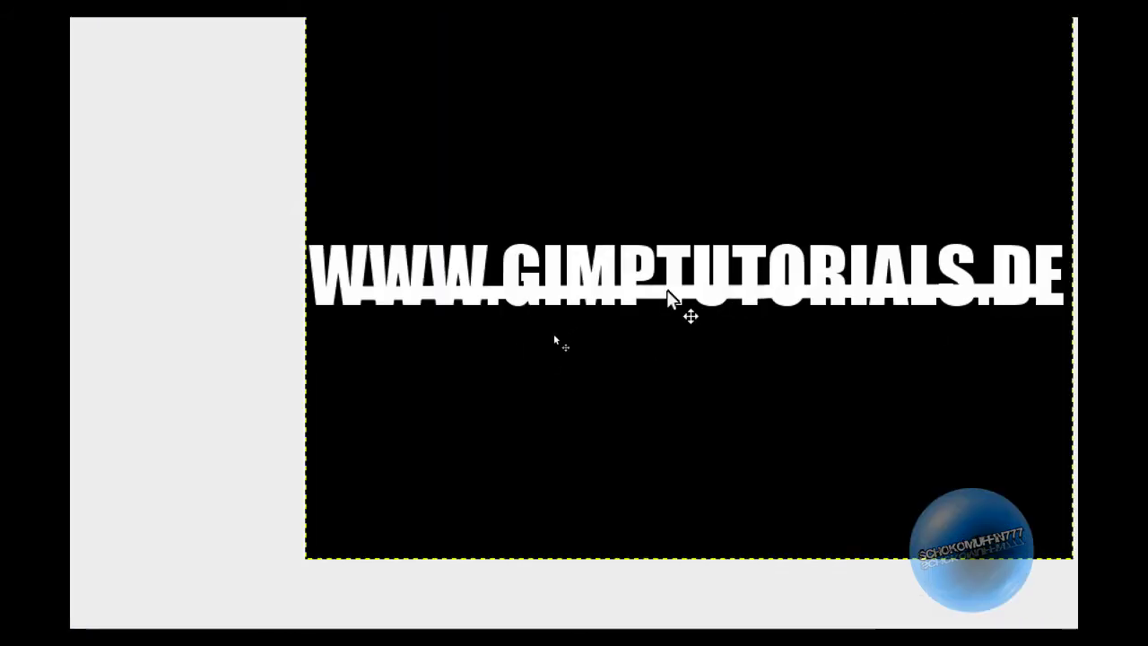
drag(661, 299, 665, 300)
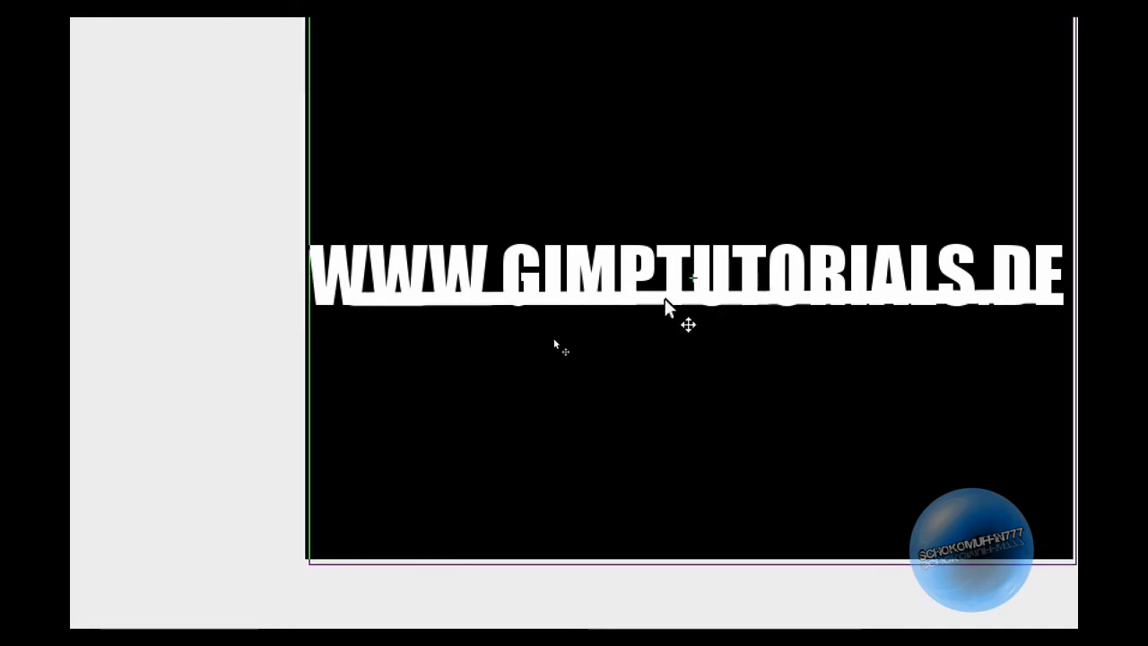
drag(665, 306, 665, 310)
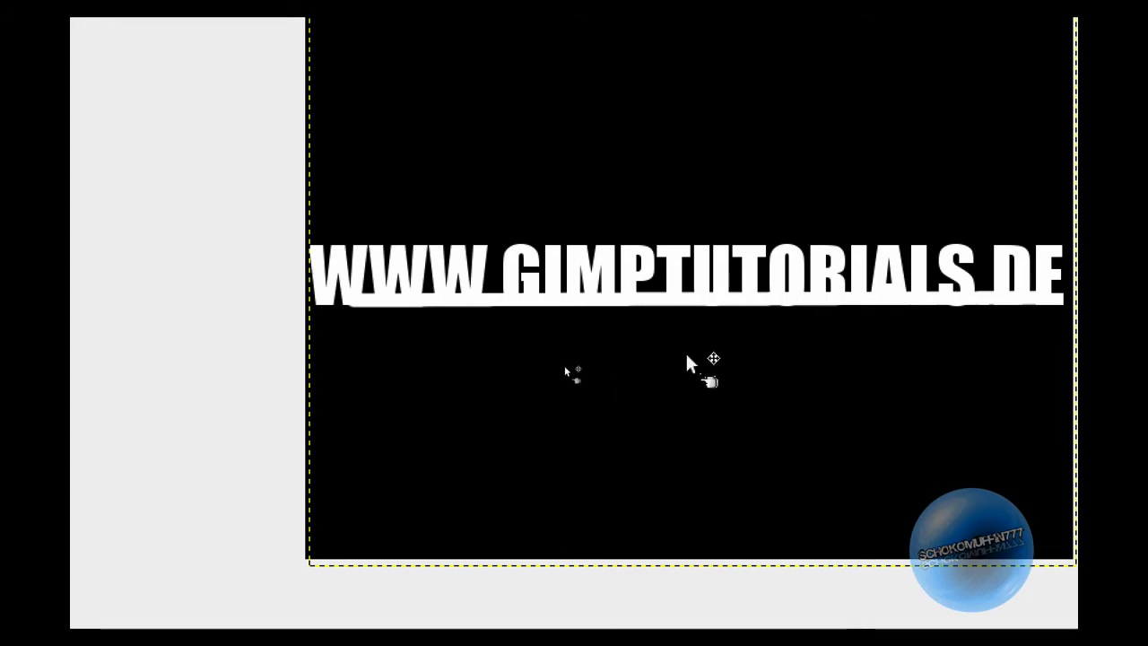
key(Up)
key(Up)
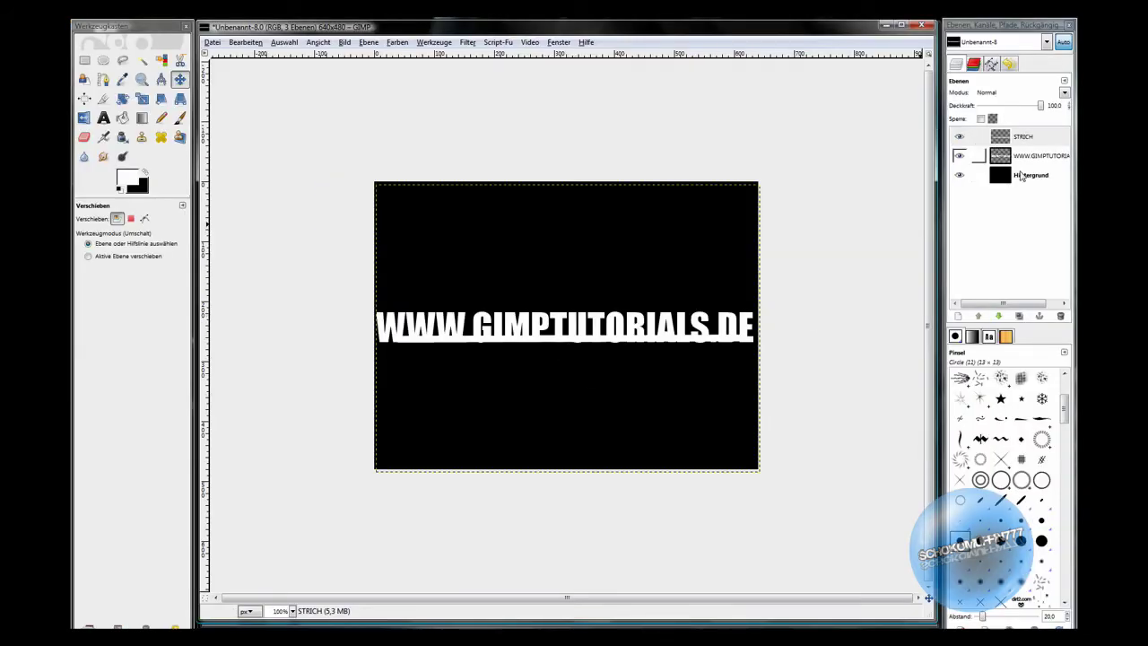
Step: Merge the STRICH layer into the text layer using Nach unten vereinen
right_click(1023, 137)
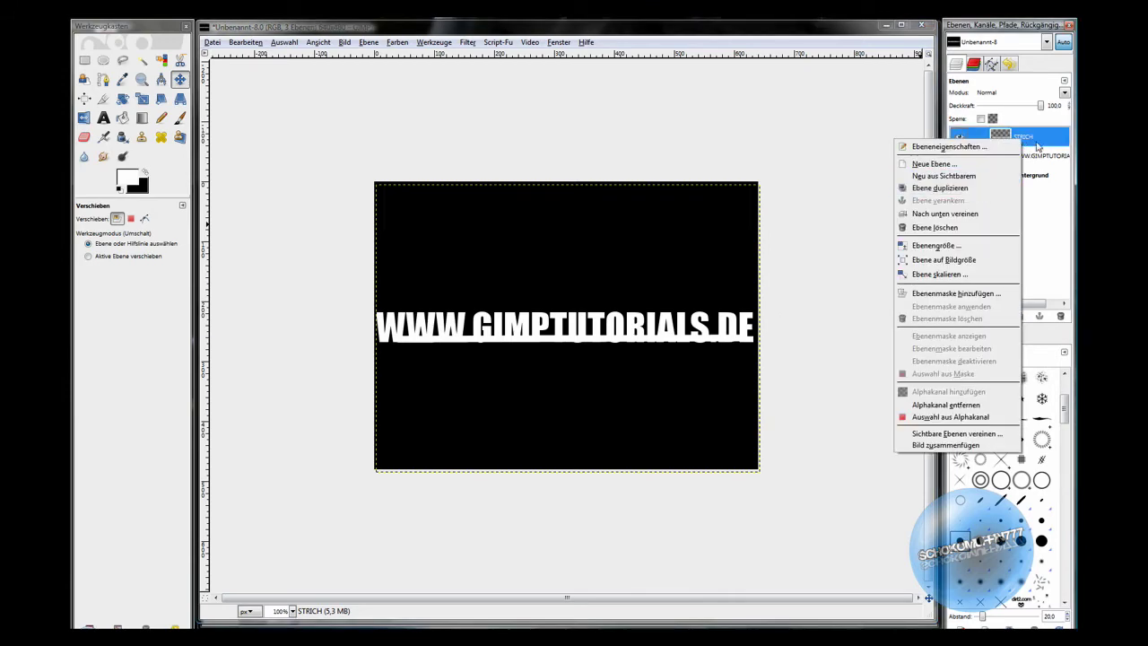
click(768, 131)
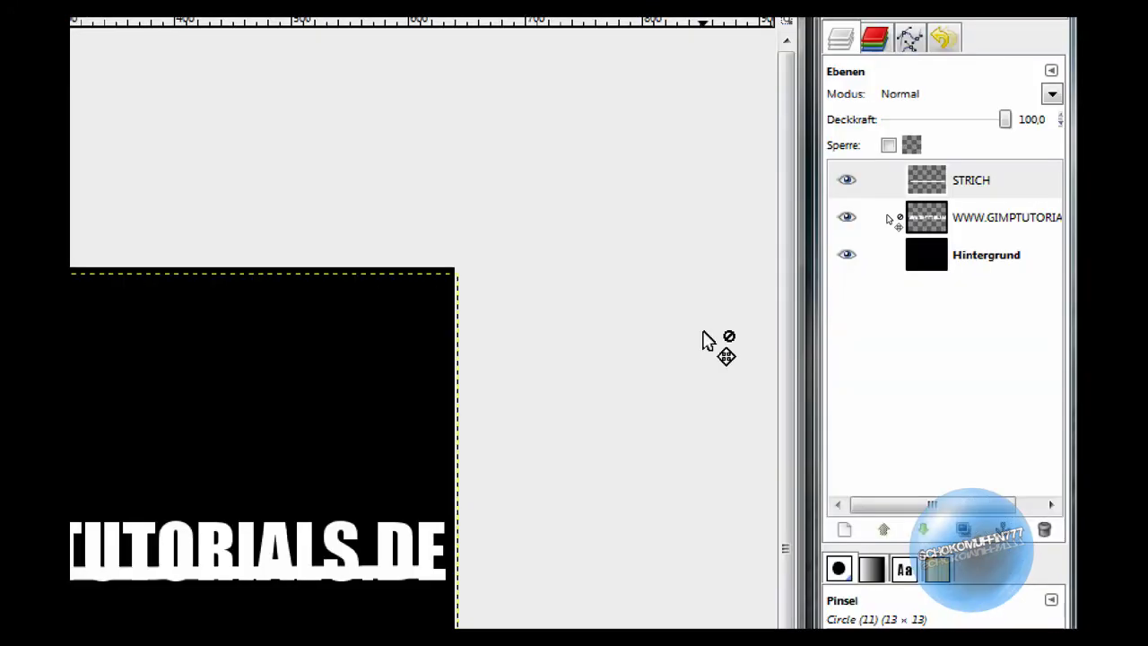
right_click(954, 195)
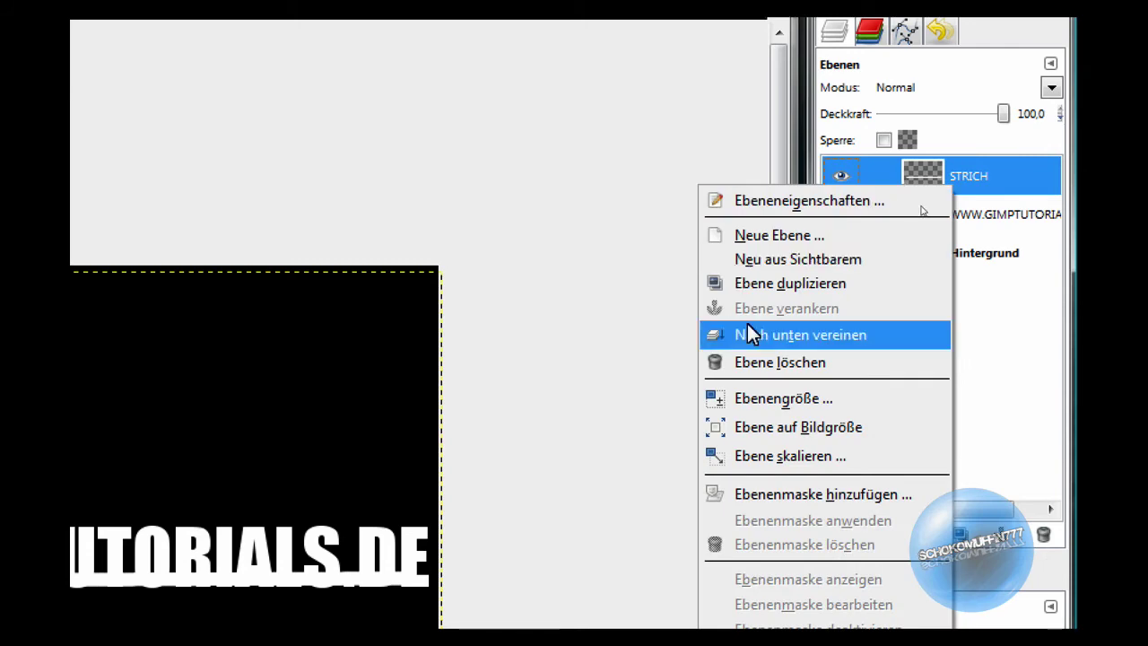
click(783, 334)
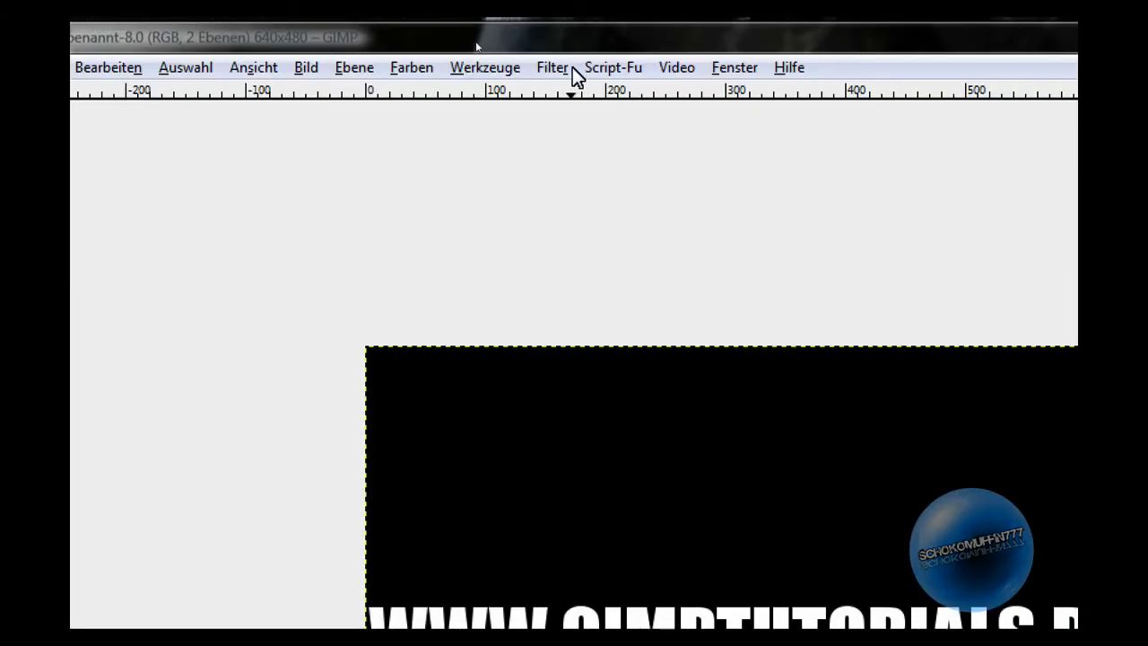
Step: Start the Alpha als Logo > Leuchtreklame neon filter
click(566, 67)
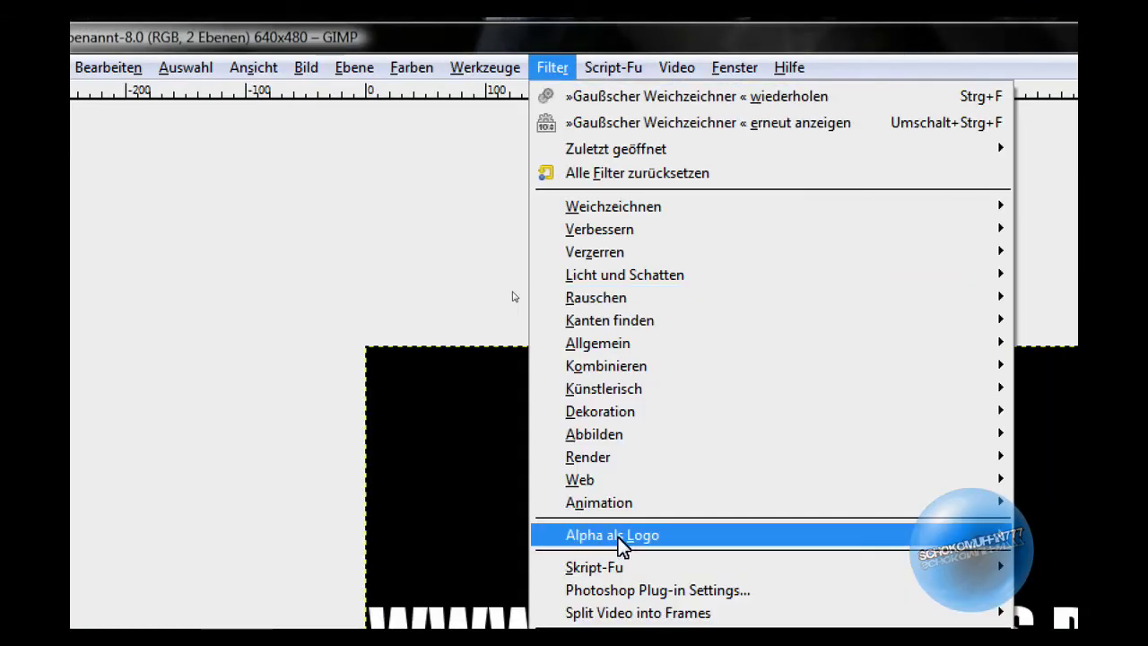
mouse_move(575, 235)
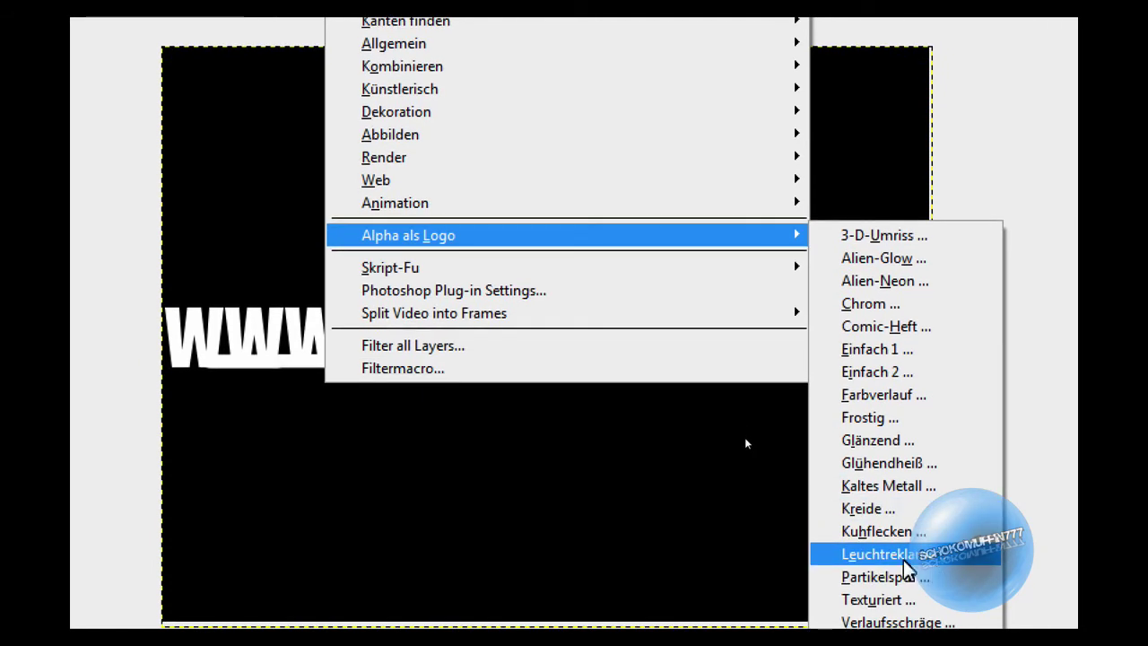
click(906, 565)
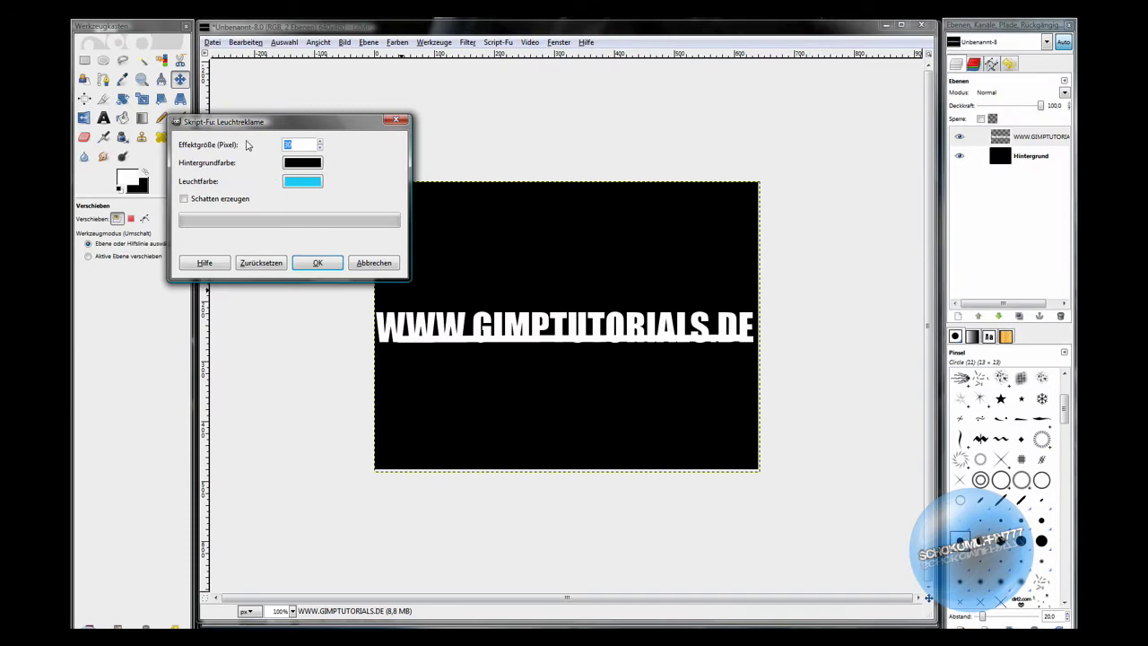
drag(247, 125, 408, 274)
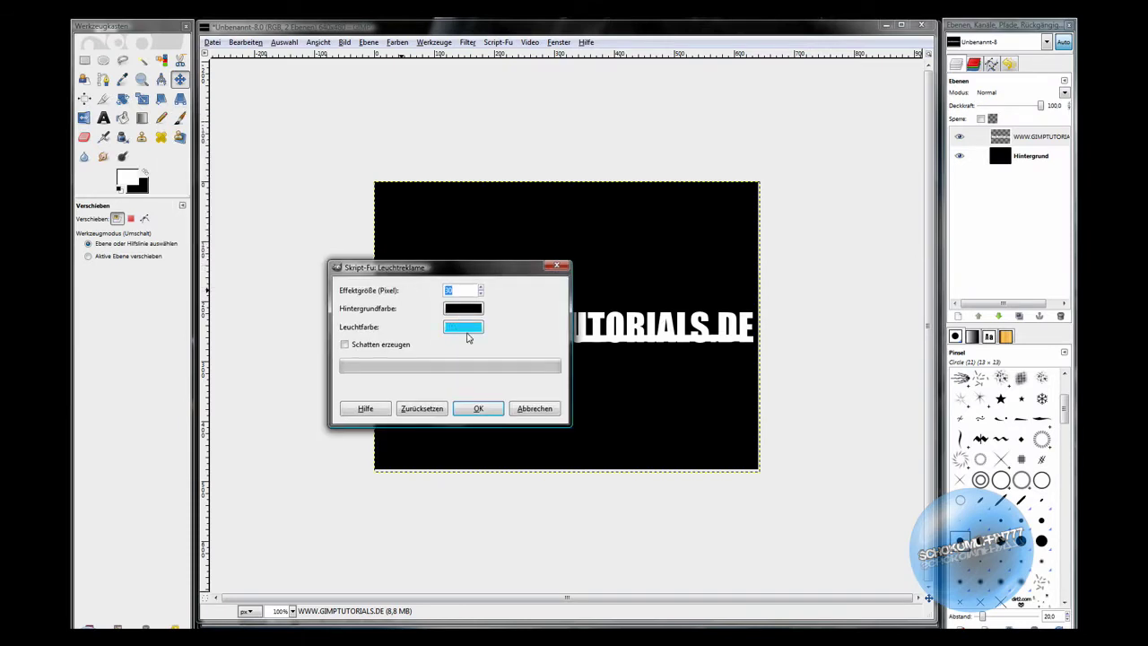
Step: Set the neon glow colour to green and the effect size to 10
click(455, 329)
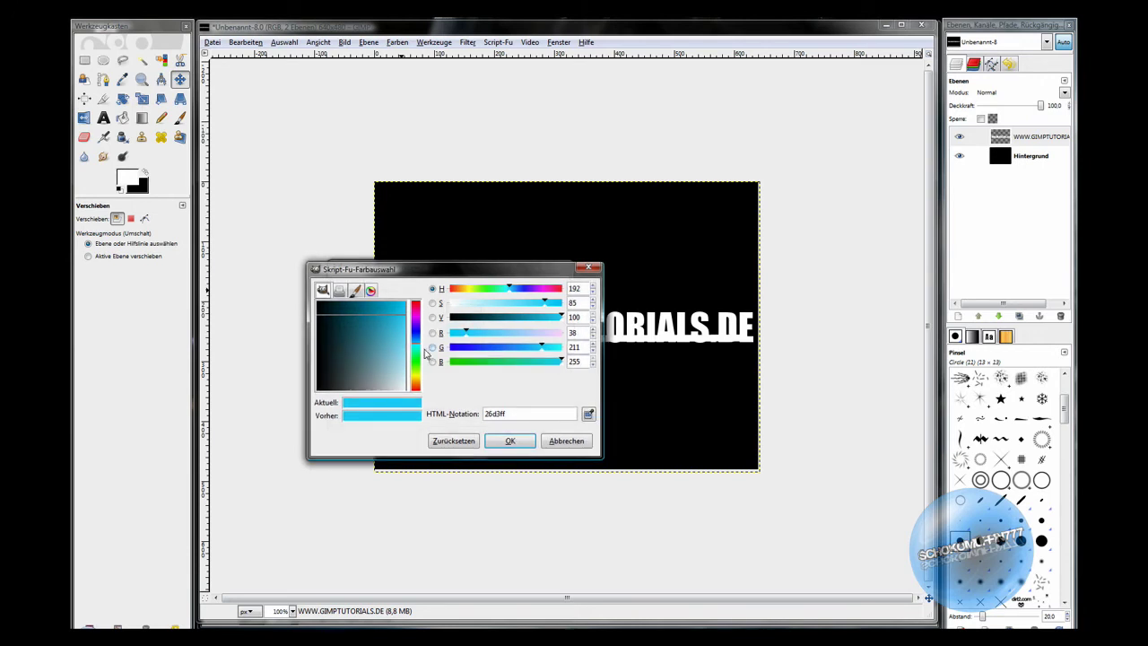
click(415, 359)
click(392, 329)
drag(405, 328, 395, 318)
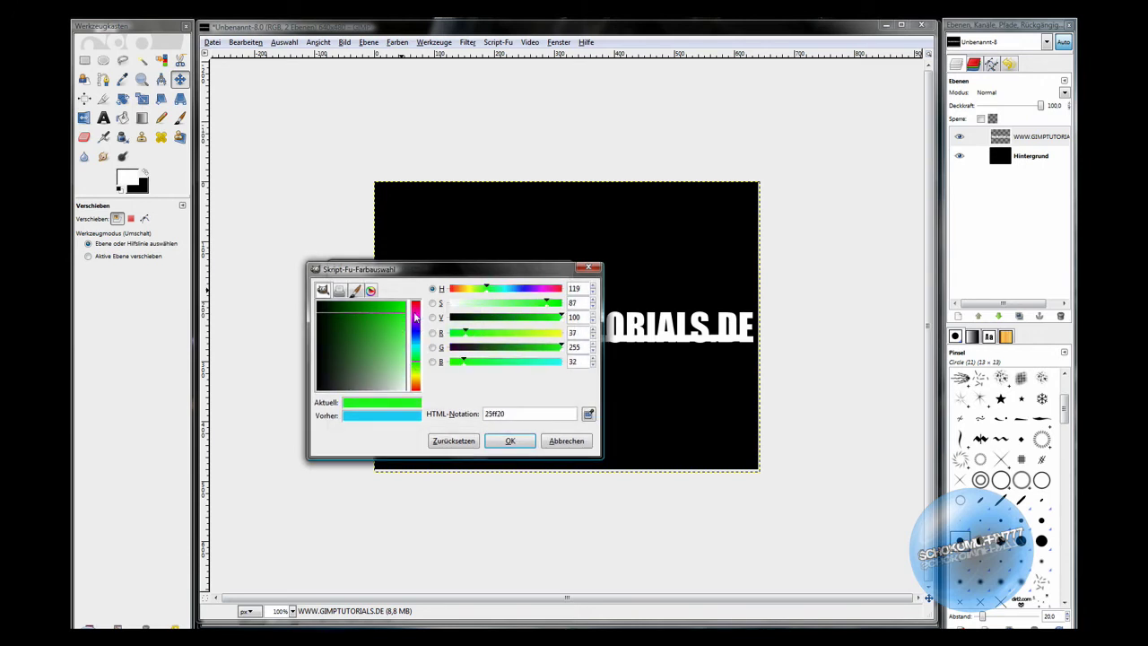
click(509, 441)
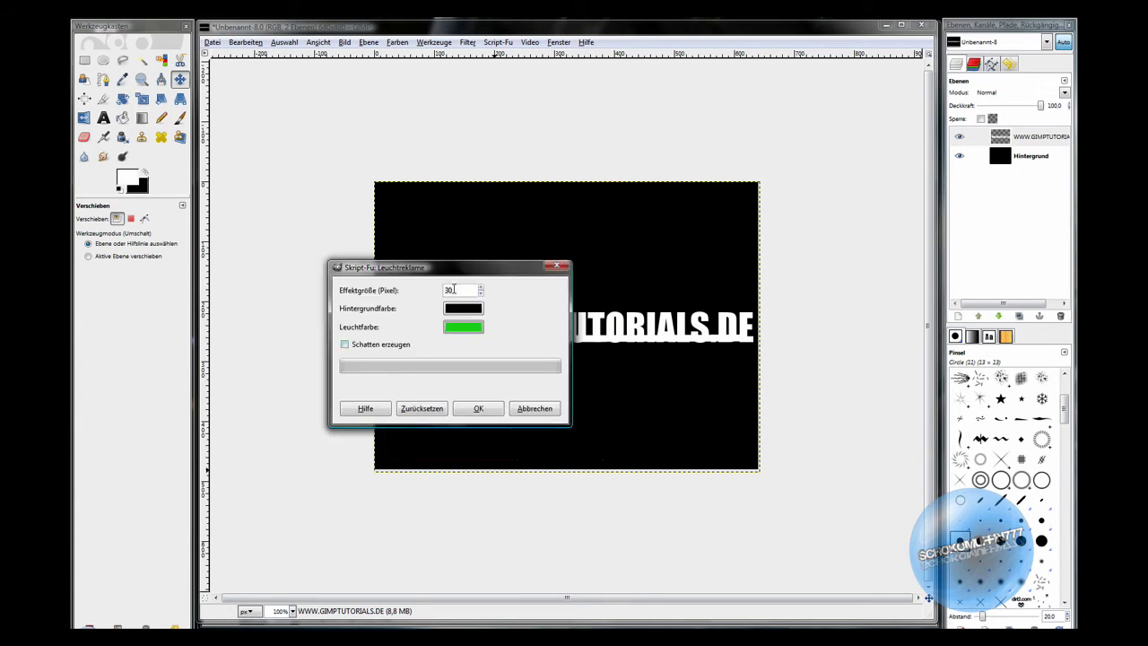
double_click(451, 290)
Step: Run the green neon effect, then merge all visible layers into one Hintergrund layer
click(473, 412)
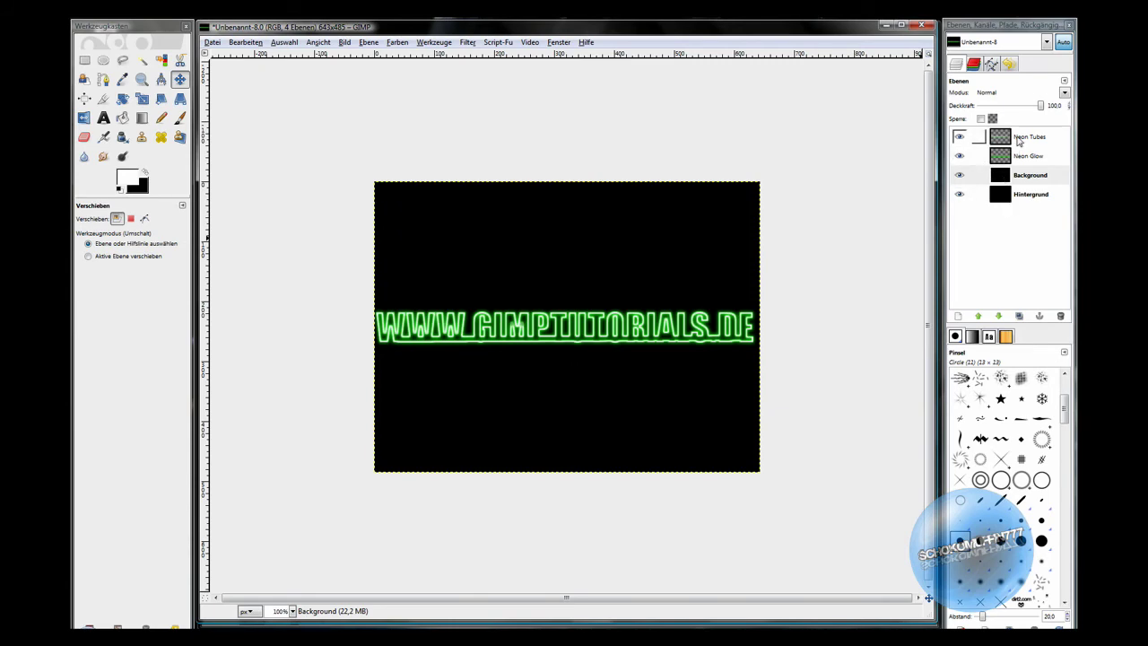
click(1028, 139)
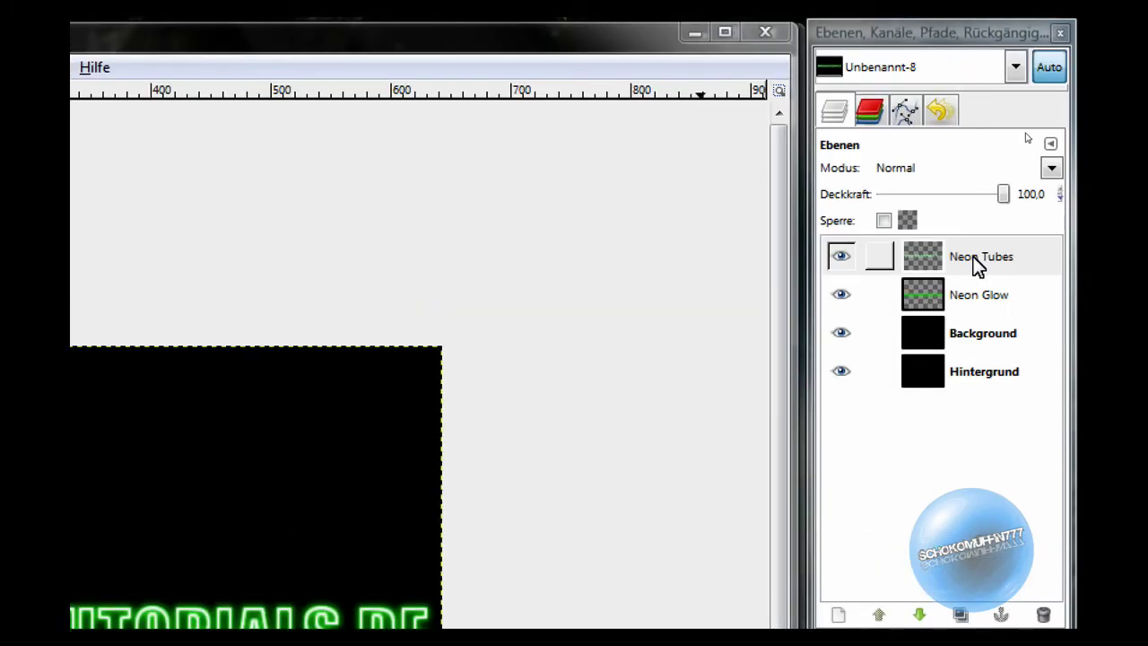
right_click(974, 256)
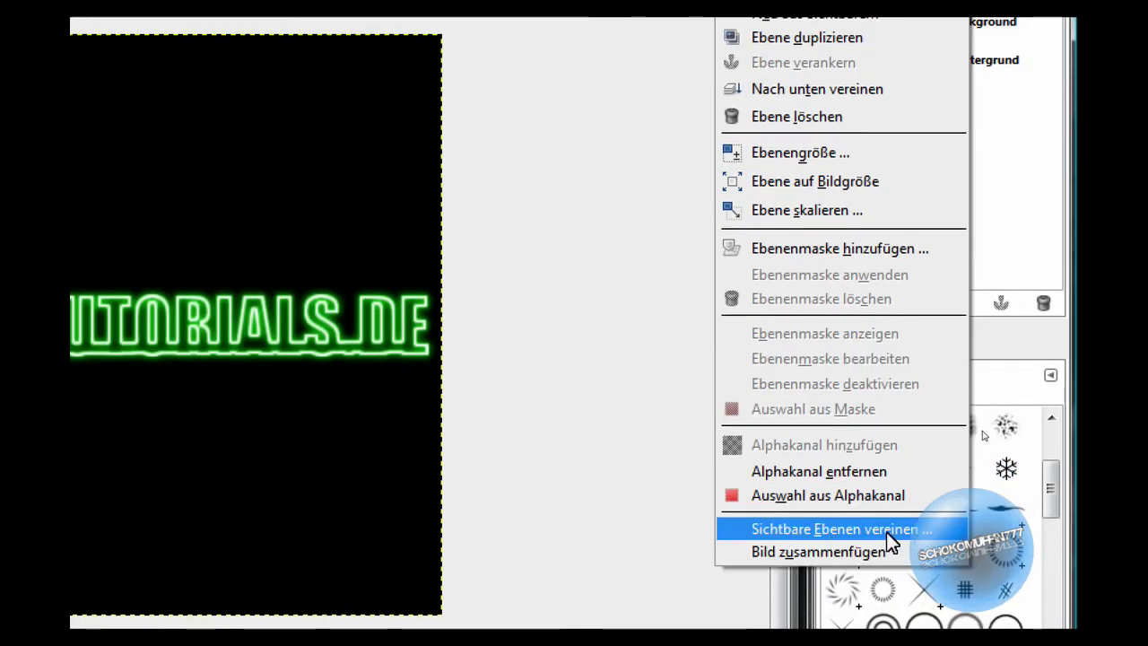
key(Escape)
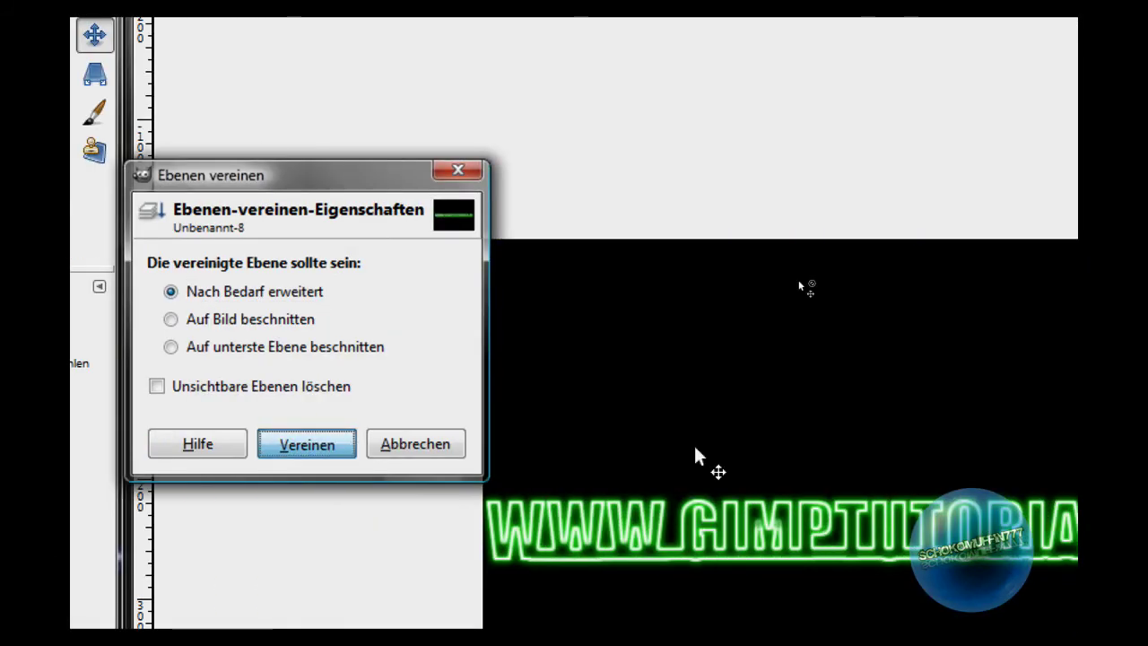
key(Return)
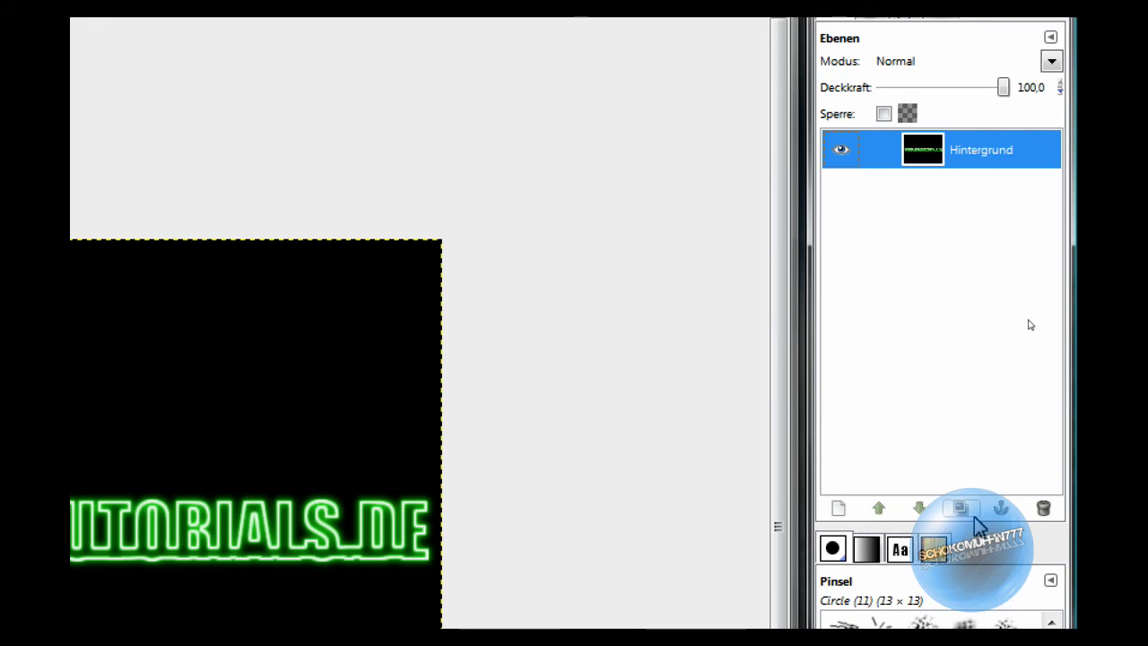
Step: Make a Hintergrund-Kopie of the neon layer and soften it with a radius-10 Gaussian blur
click(969, 513)
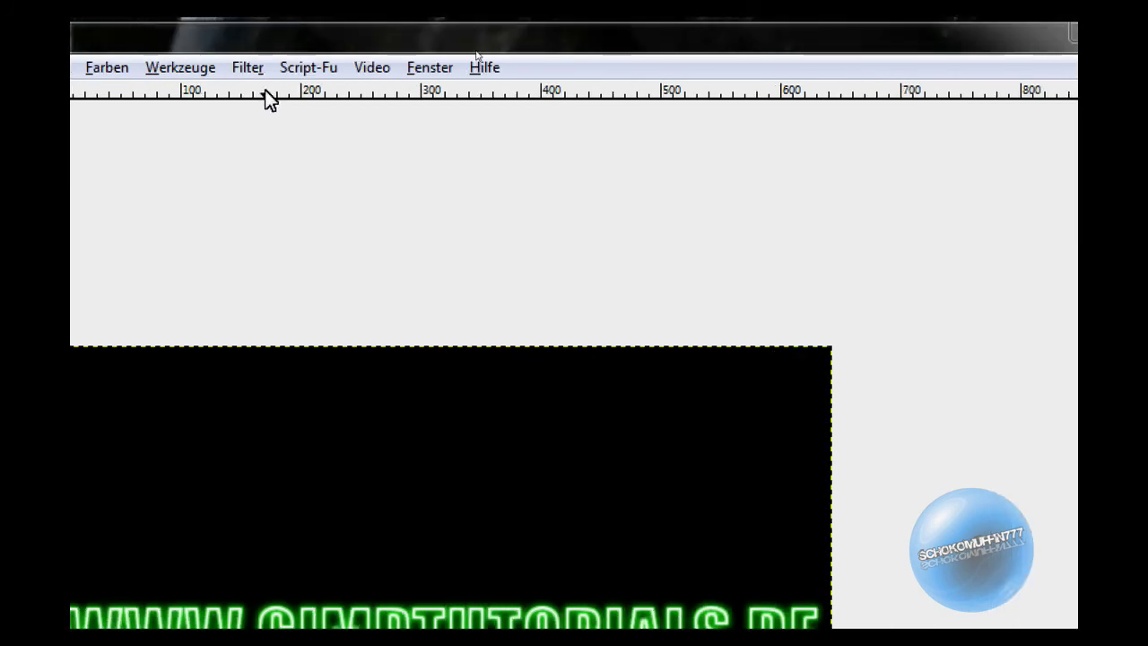
click(247, 66)
mouse_move(309, 206)
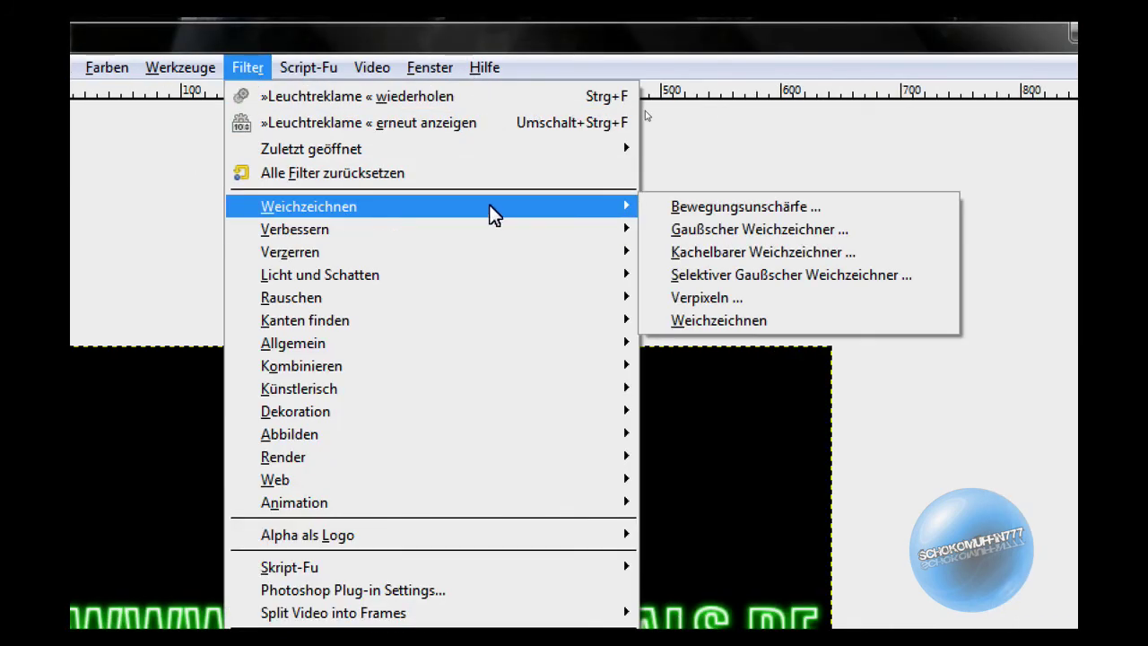
click(771, 230)
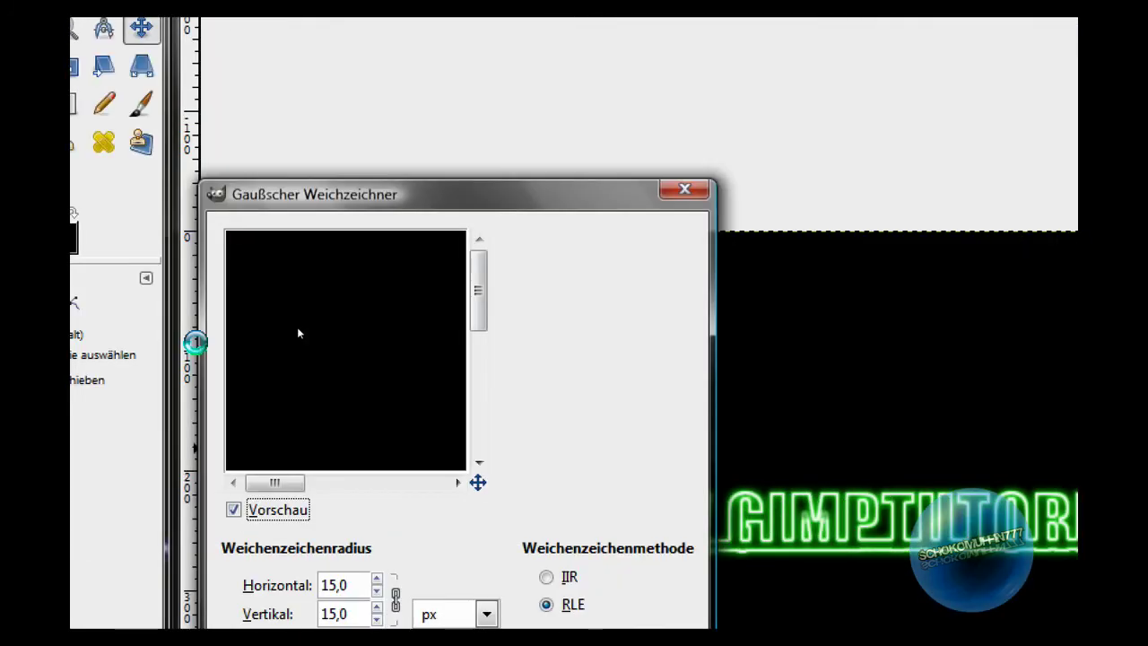
key(Tab)
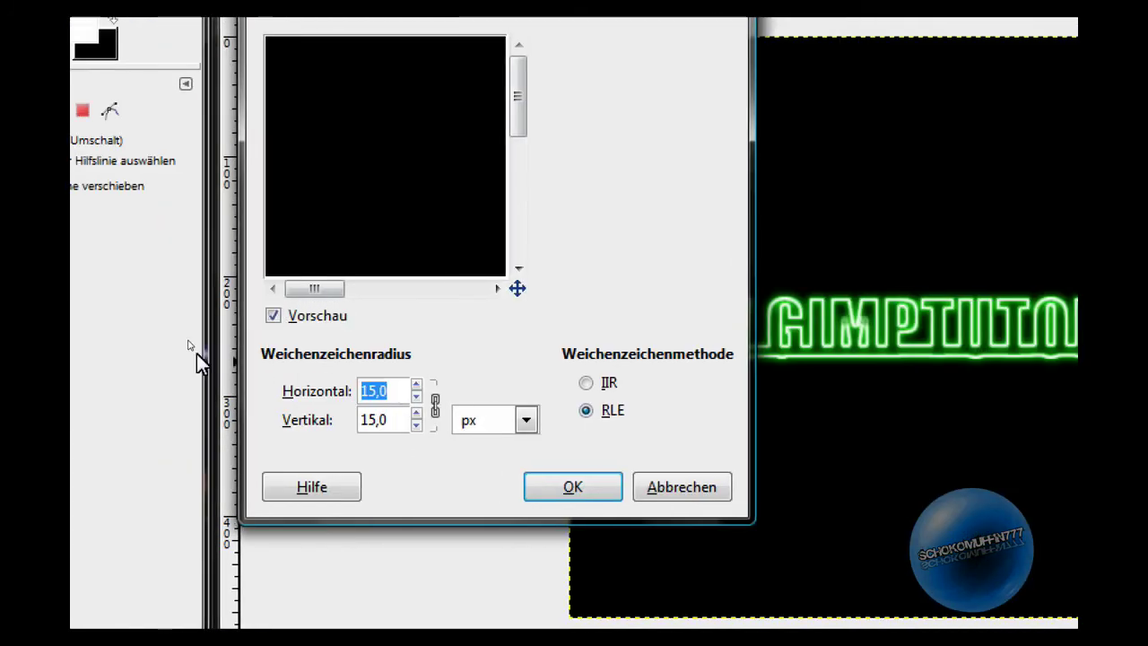
text(10)
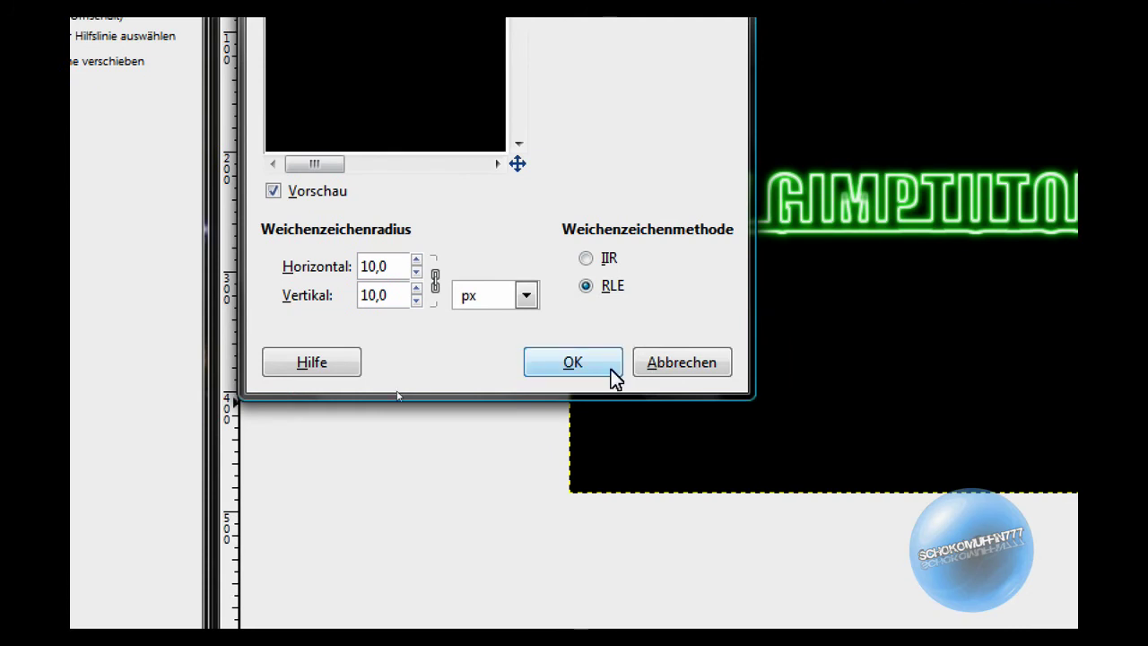
click(575, 362)
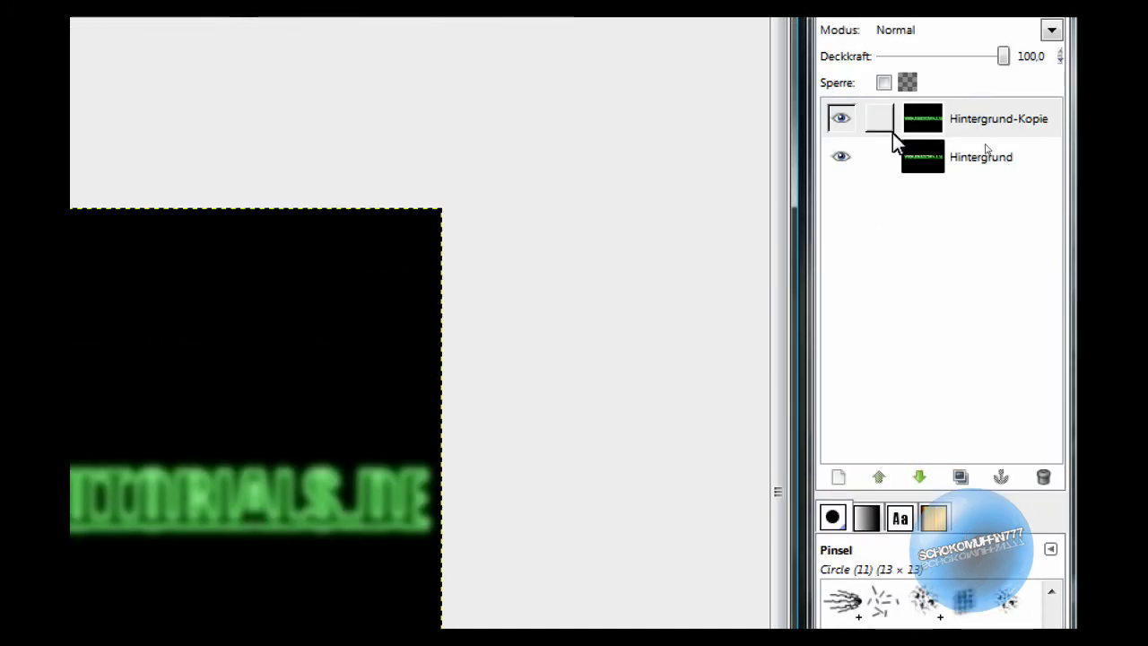
Step: Select and show the Hintergrund-Kopie layer and set its blend mode to Bildschirm (Screen)
click(847, 125)
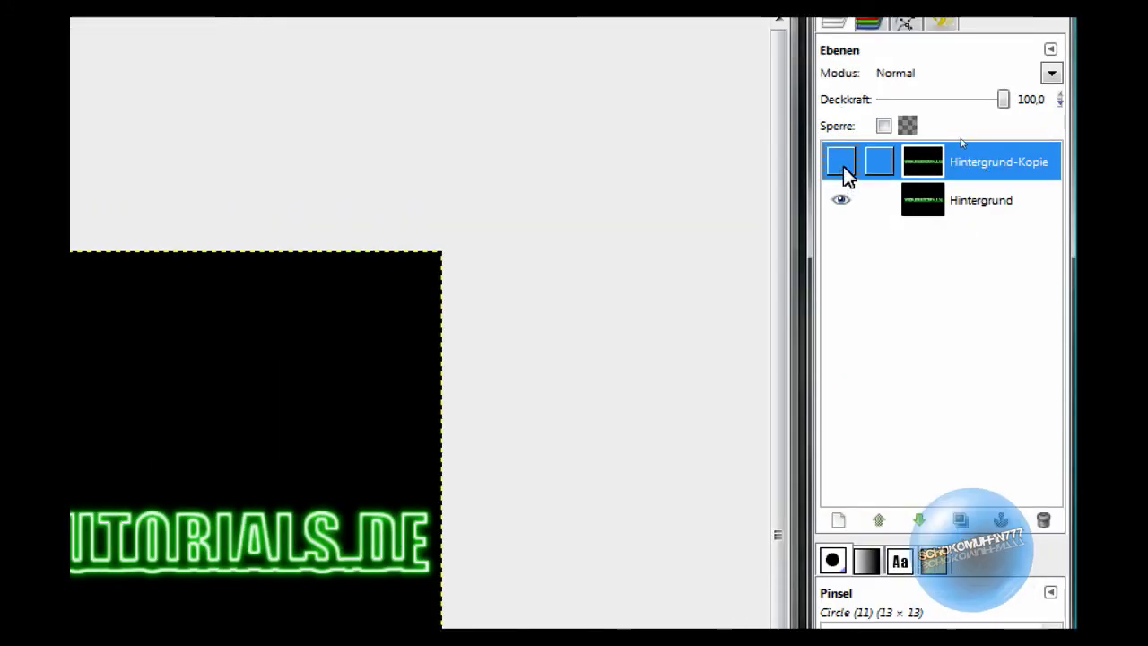
click(842, 163)
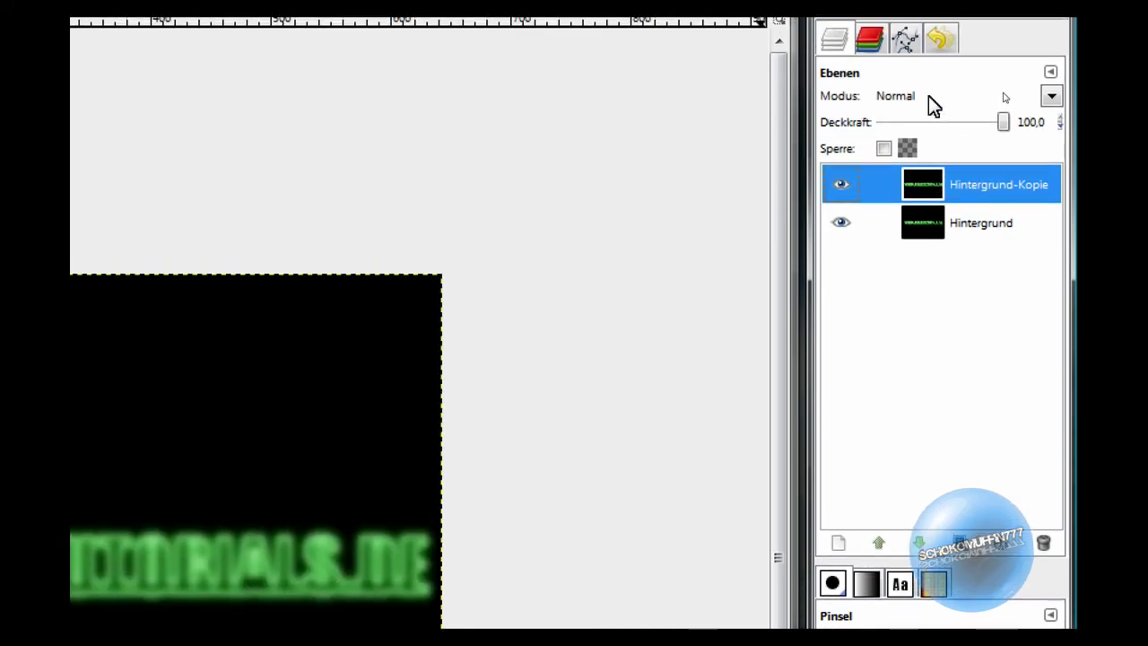
click(929, 96)
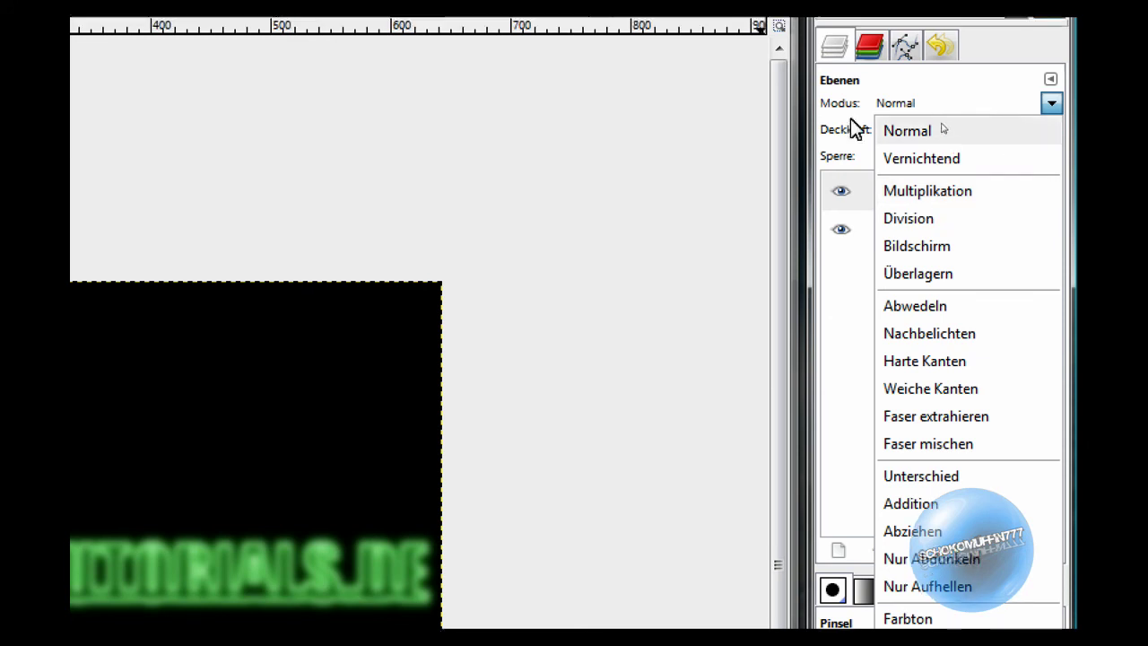
click(914, 191)
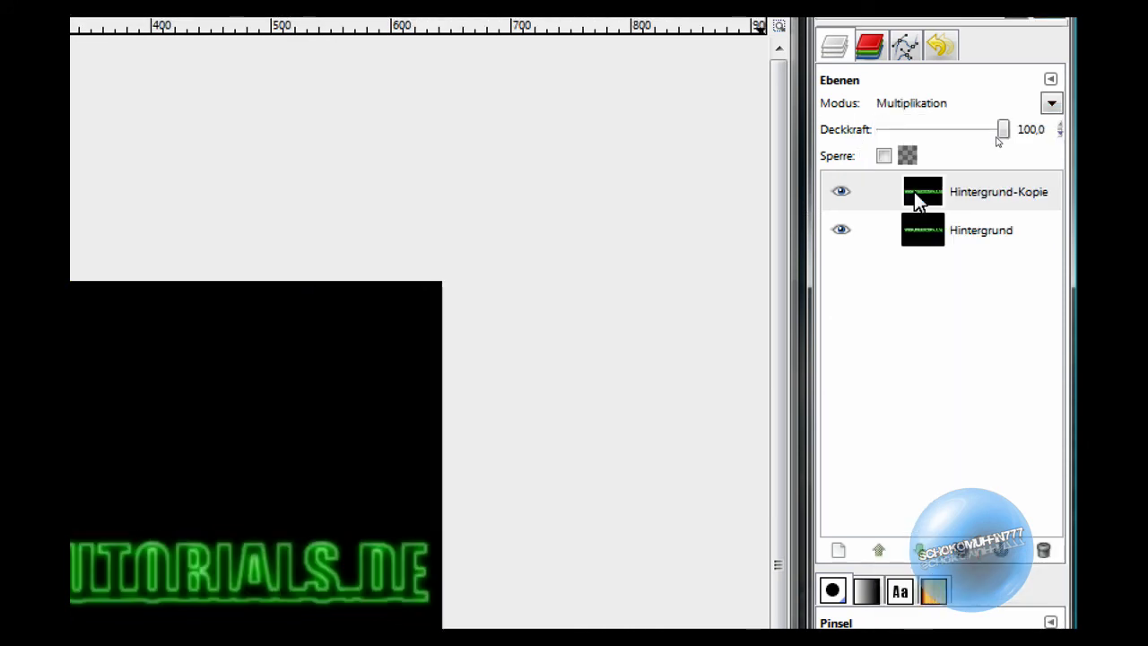
key(Down)
key(Up)
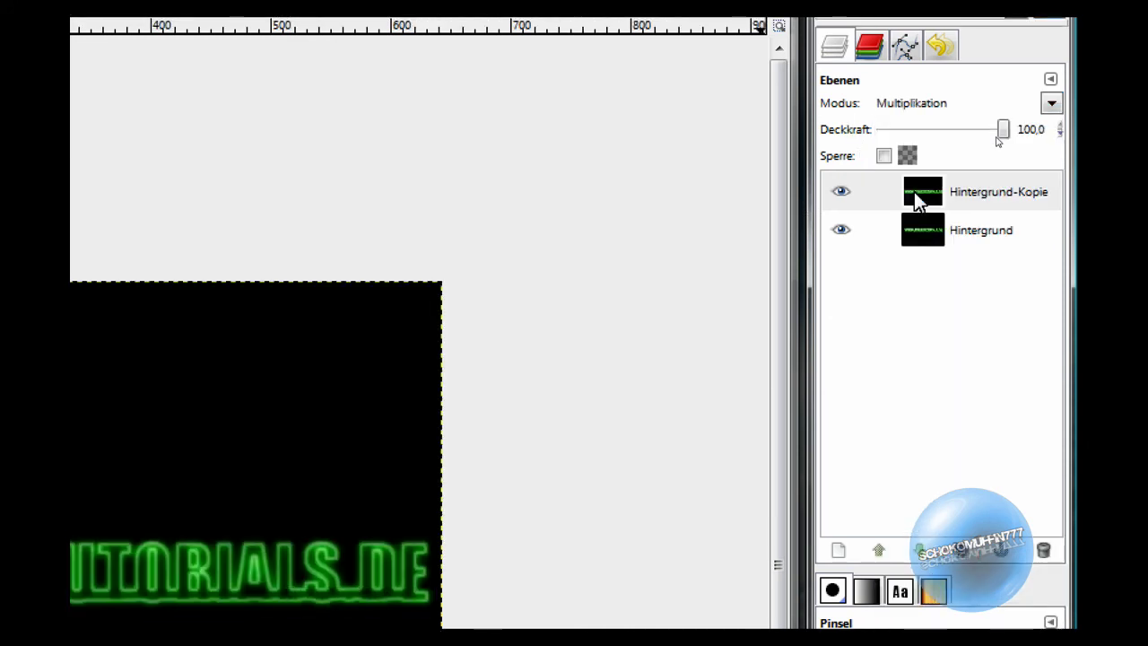
key(Down)
key(Up)
key(Up)
key(Down)
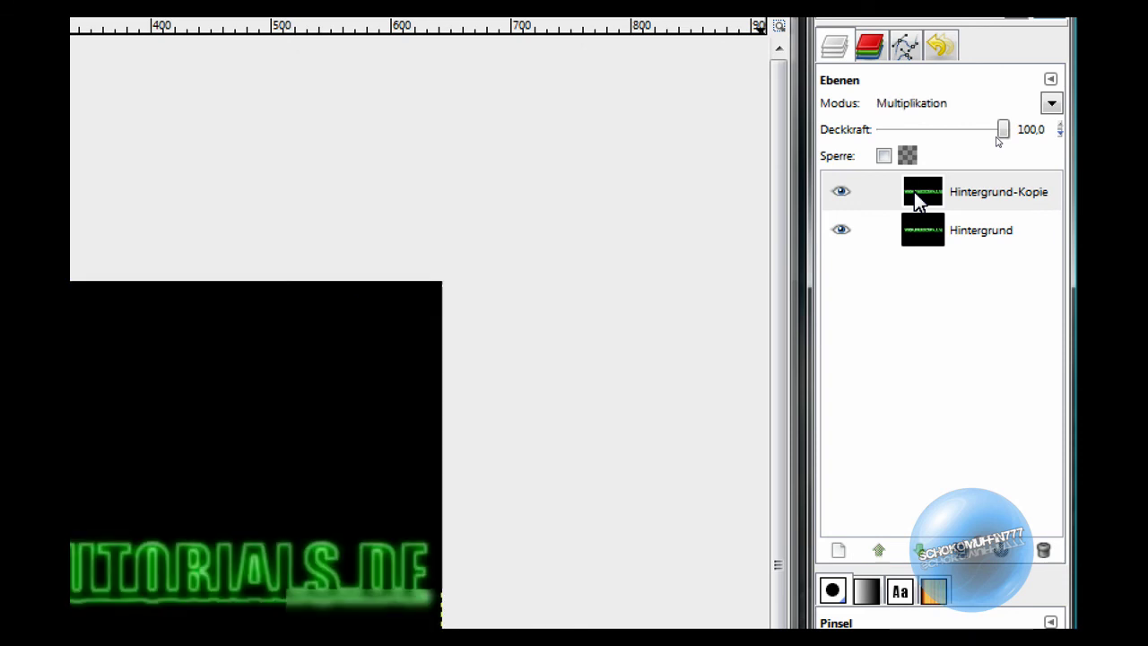
key(Down)
key(Down)
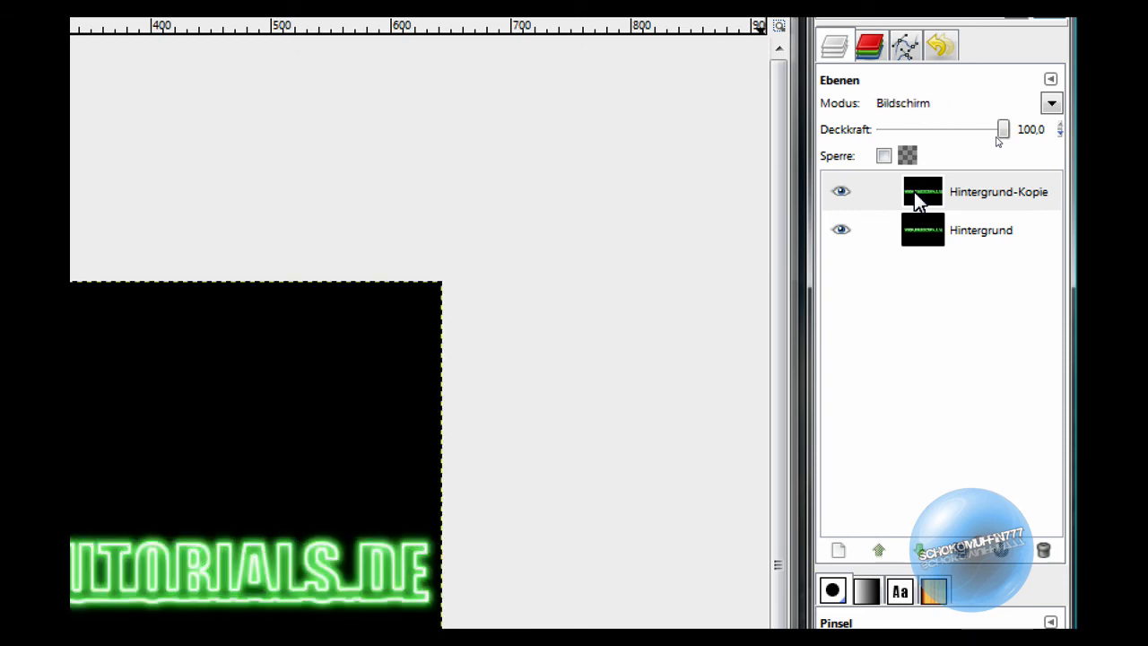